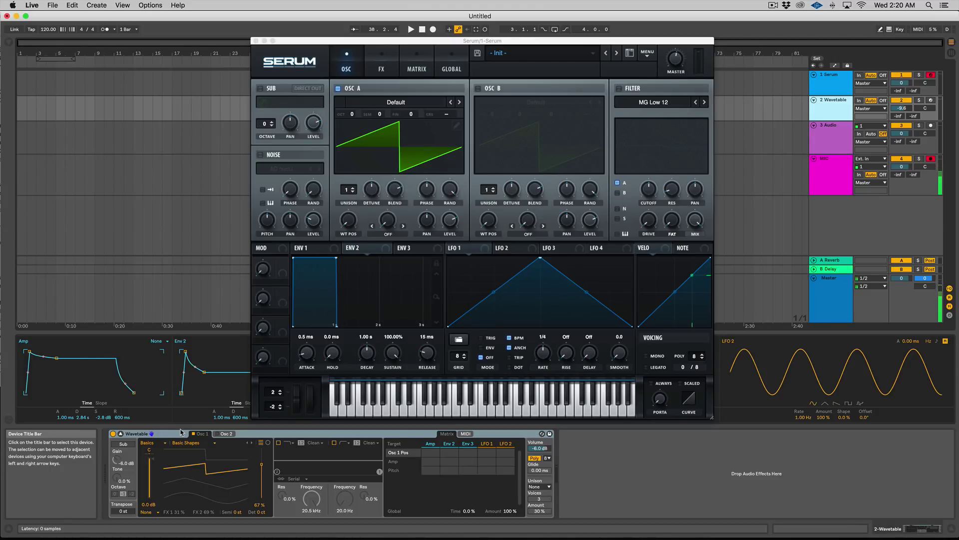
Lengthen the Amp envelope's decay with Wavetable's modulation panel expanded beside Serum.
click(121, 434)
click(121, 435)
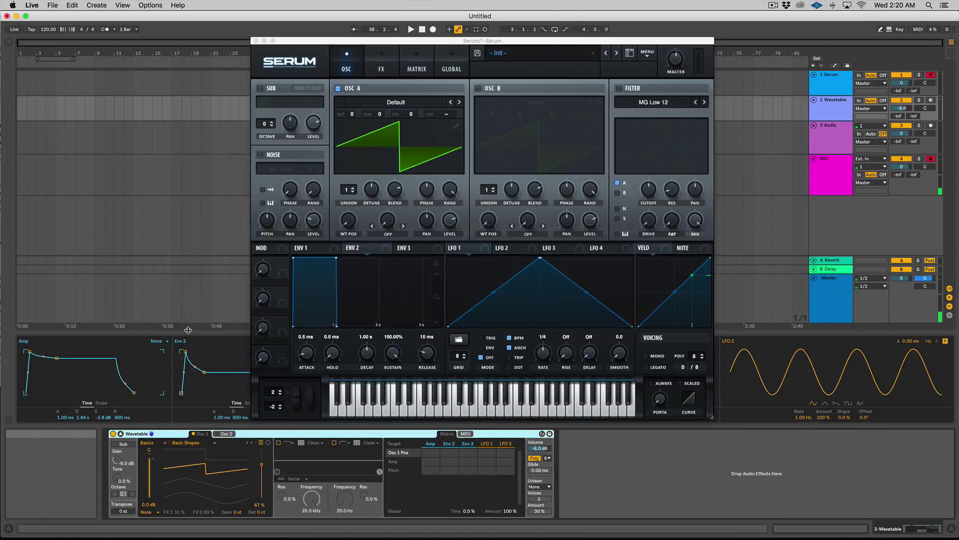
drag(189, 327, 178, 32)
drag(267, 40, 532, 27)
mouse_move(57, 325)
mouse_down()
mouse_move(79, 339)
mouse_move(64, 329)
mouse_move(67, 314)
mouse_up()
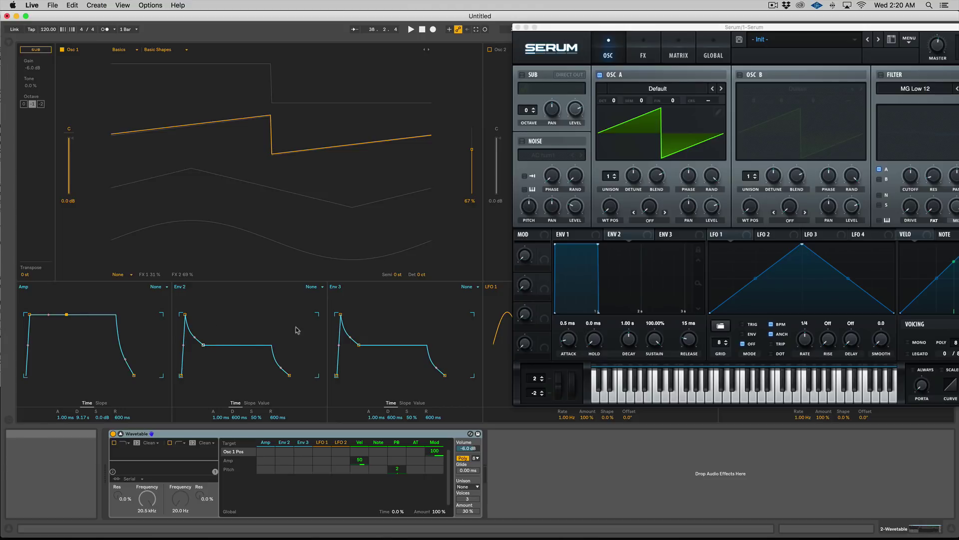
drag(608, 27, 679, 395)
Raise LFO 1's rate to 2.32 Hz and briefly audition Filter 1 at 15.9 kHz.
drag(615, 342, 518, 117)
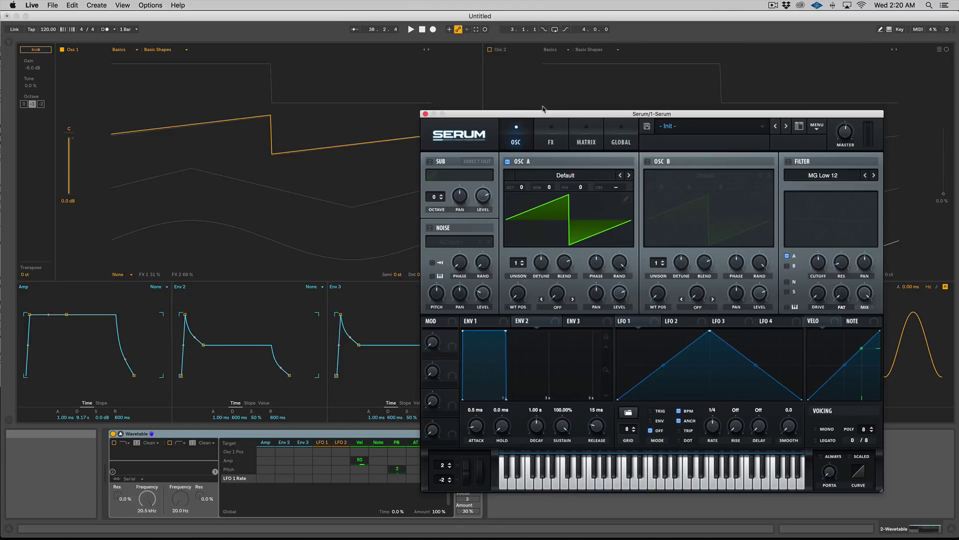
drag(517, 117, 607, 100)
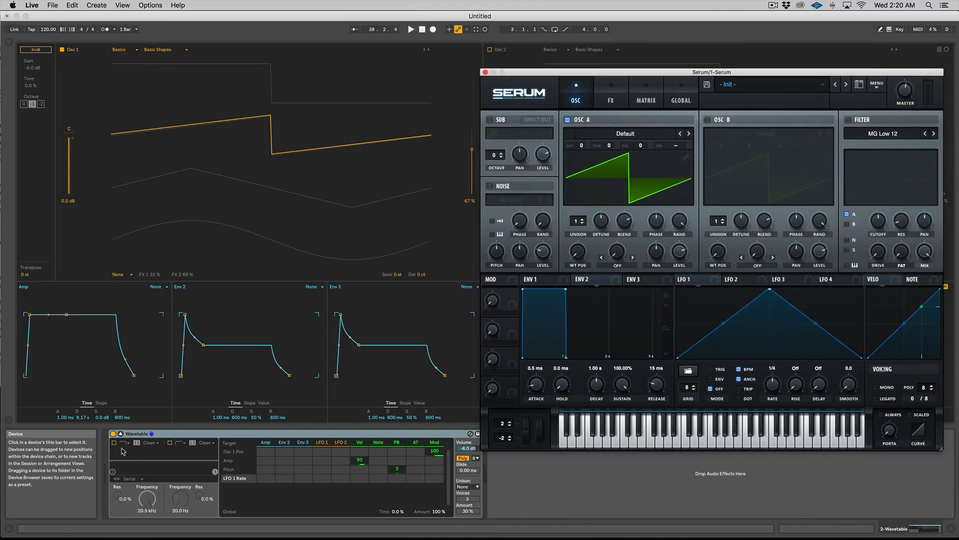
click(114, 443)
drag(215, 472, 211, 464)
click(114, 442)
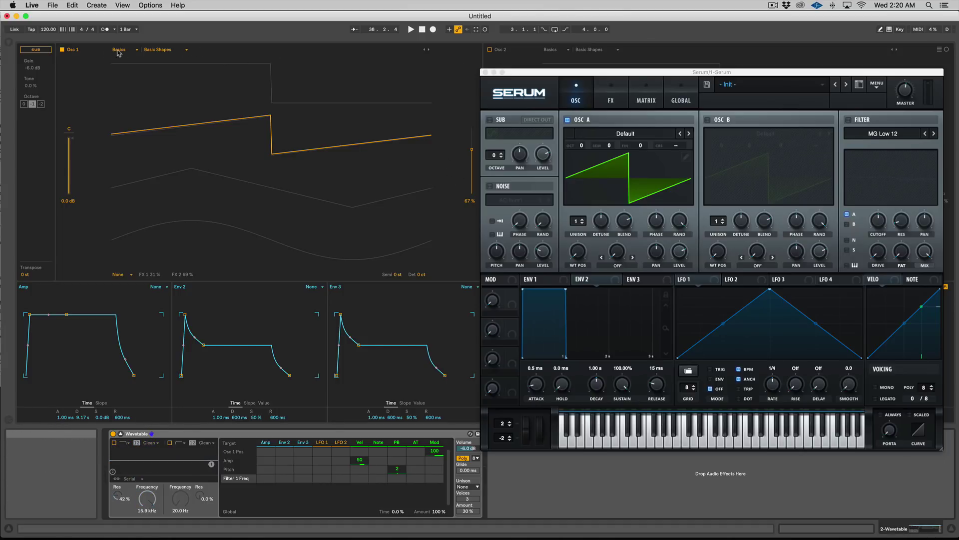
Switch oscillator 1 to Harmonic Series with the Fm effect at 7.0% amount.
click(428, 50)
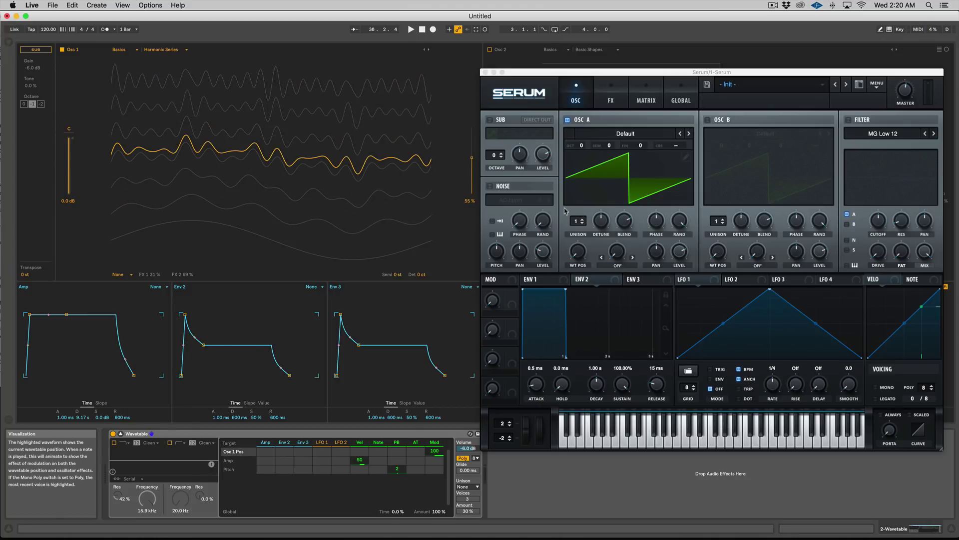
click(132, 275)
click(124, 288)
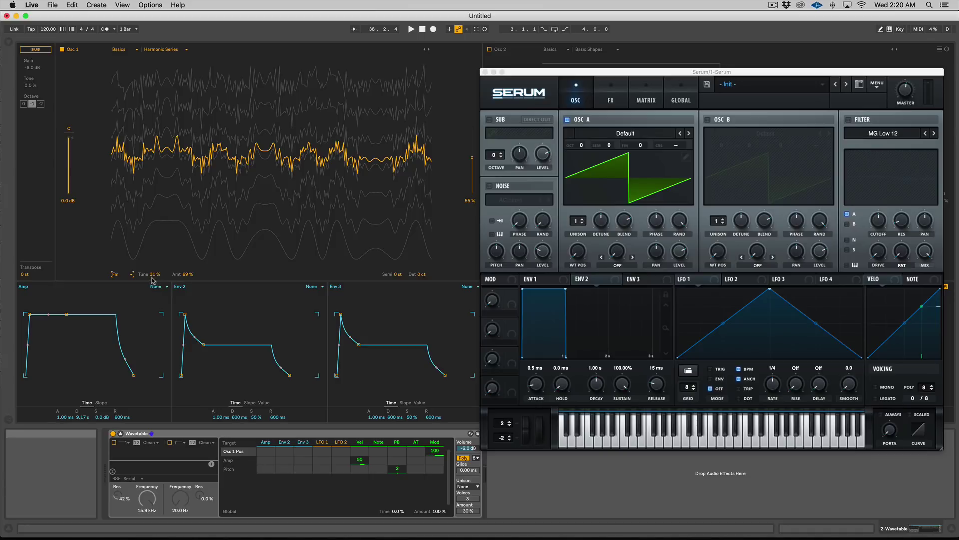
mouse_move(186, 275)
mouse_down()
mouse_move(186, 340)
mouse_move(186, 274)
mouse_up()
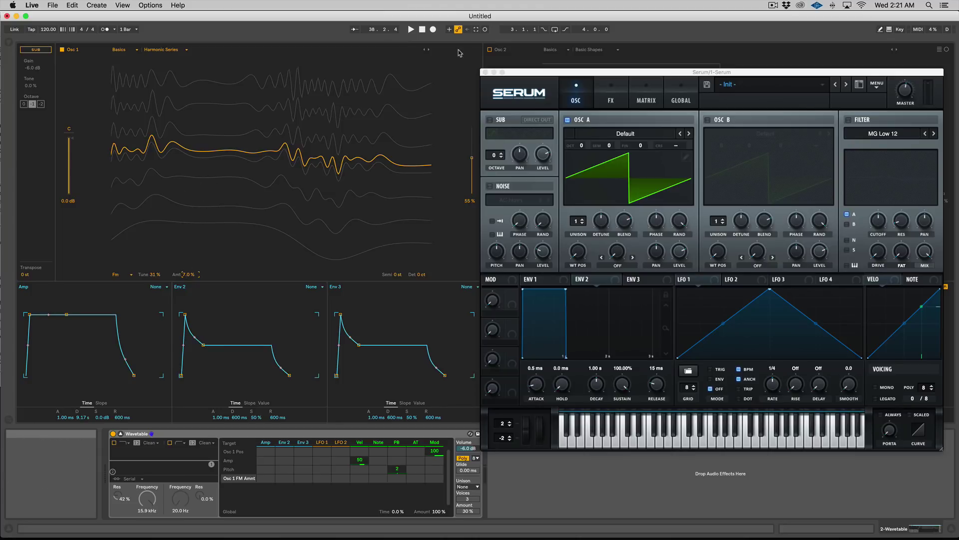
drag(520, 76, 419, 43)
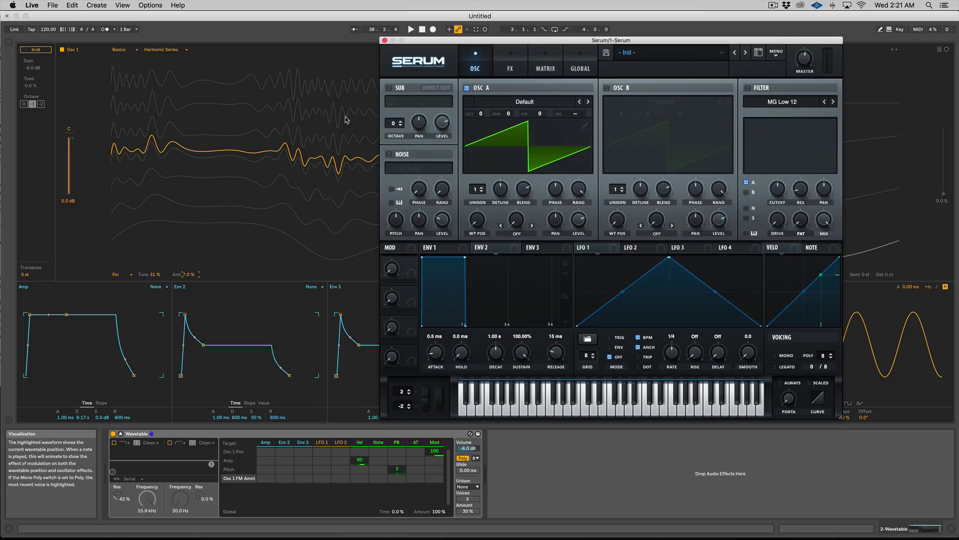
drag(497, 40, 526, 52)
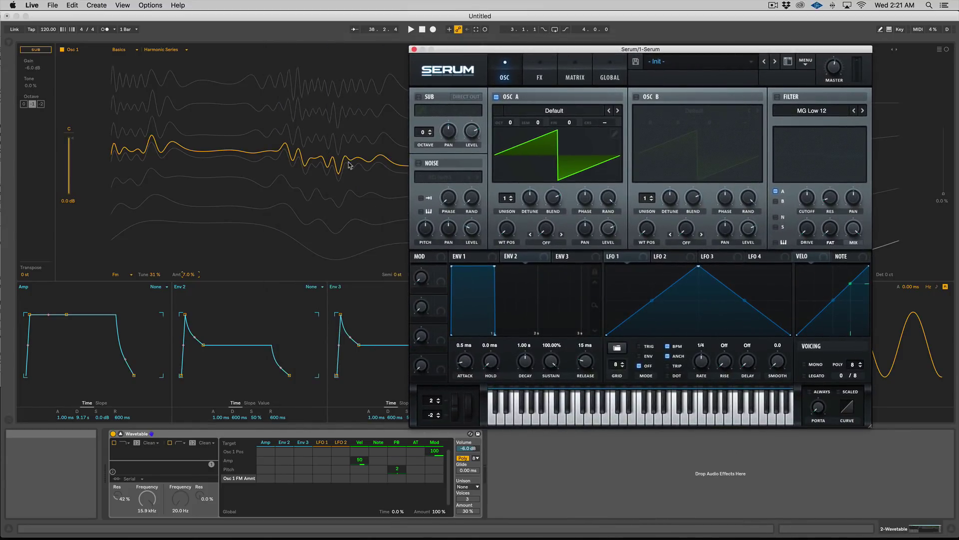
Select the Basic Shapes wavetable from the Basics category for oscillator 1.
click(153, 50)
click(123, 51)
click(123, 51)
click(122, 56)
click(167, 49)
click(170, 57)
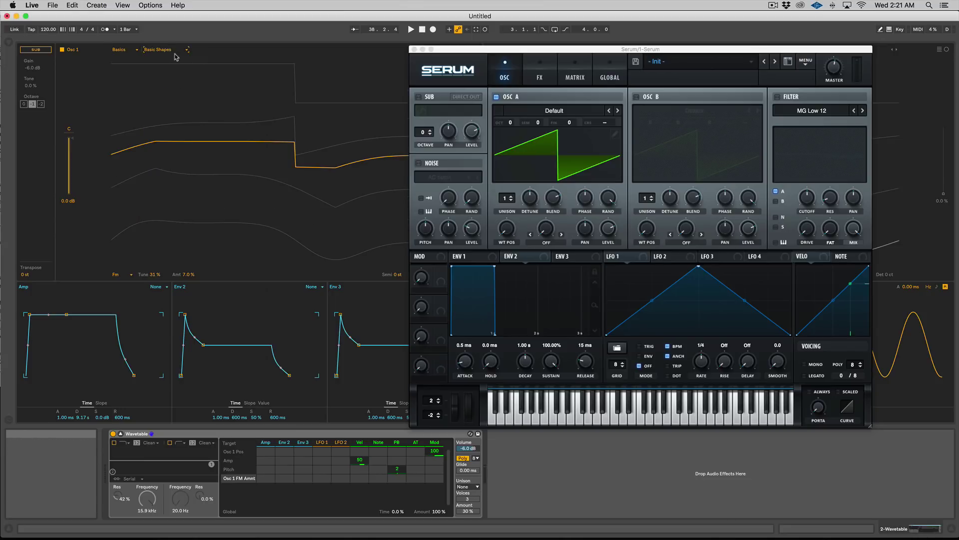
Move Serum's window aside and set oscillator 1's effect mode to None.
click(447, 69)
click(672, 68)
drag(519, 49, 697, 41)
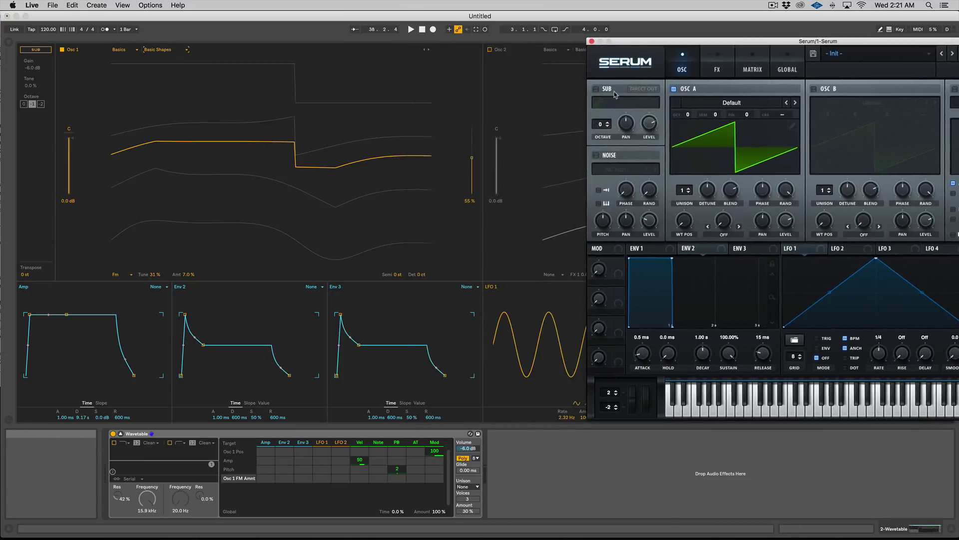
click(270, 130)
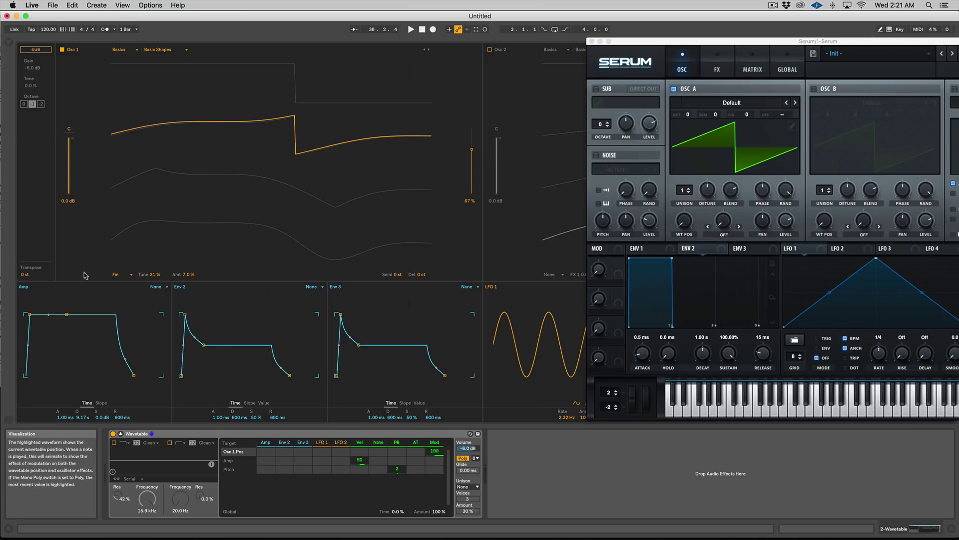
click(119, 274)
click(117, 283)
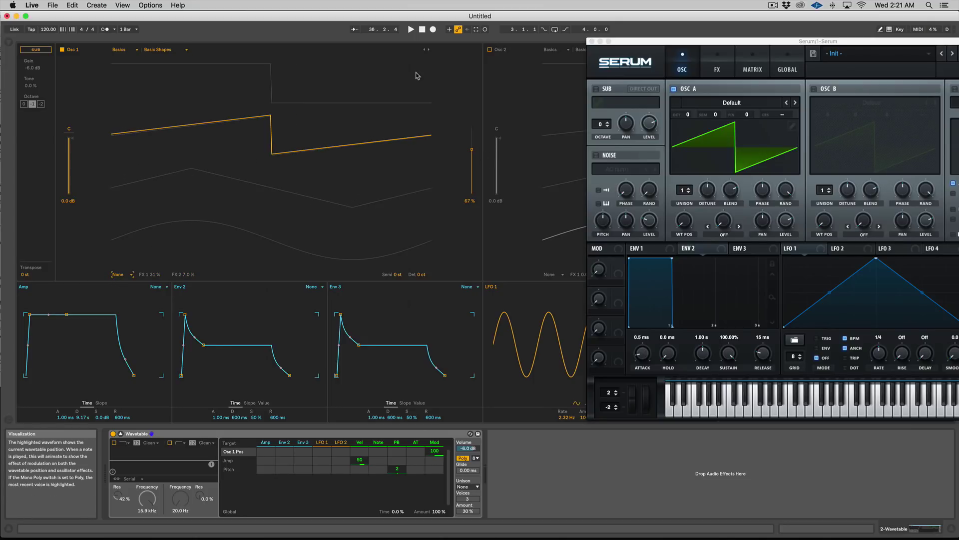
click(635, 58)
click(562, 55)
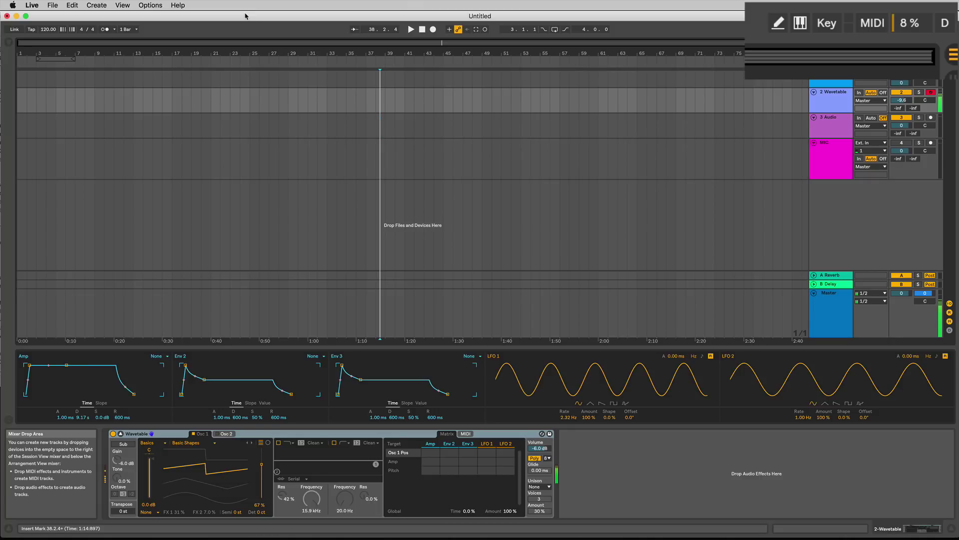
Switch back from the recorder to Live so Serum's window shows again.
key(super+shift+2)
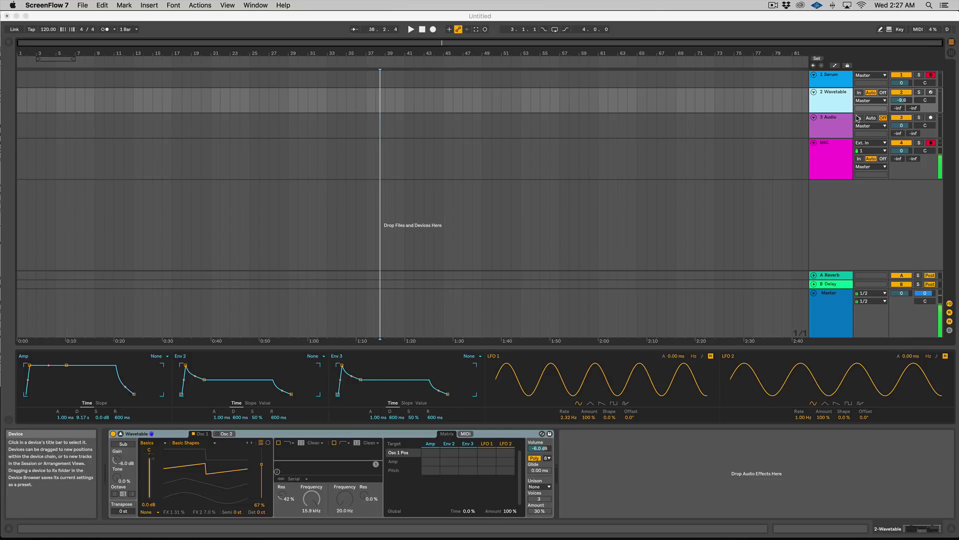
key(super+Tab)
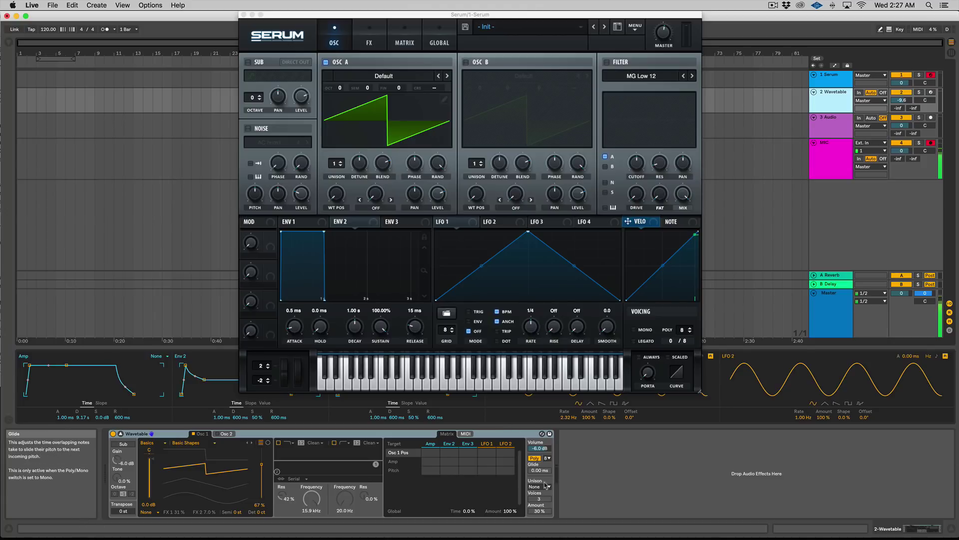
Raise Wavetable's unison voices from 3 to 8 and try unison on Serum's oscillators A and B.
click(543, 500)
drag(544, 499, 544, 479)
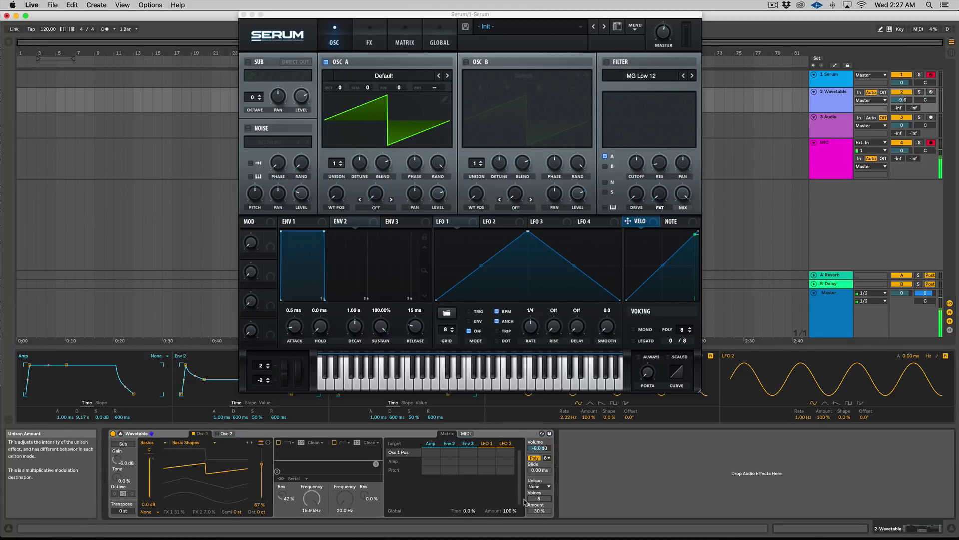
drag(337, 163, 352, 189)
drag(477, 163, 477, 175)
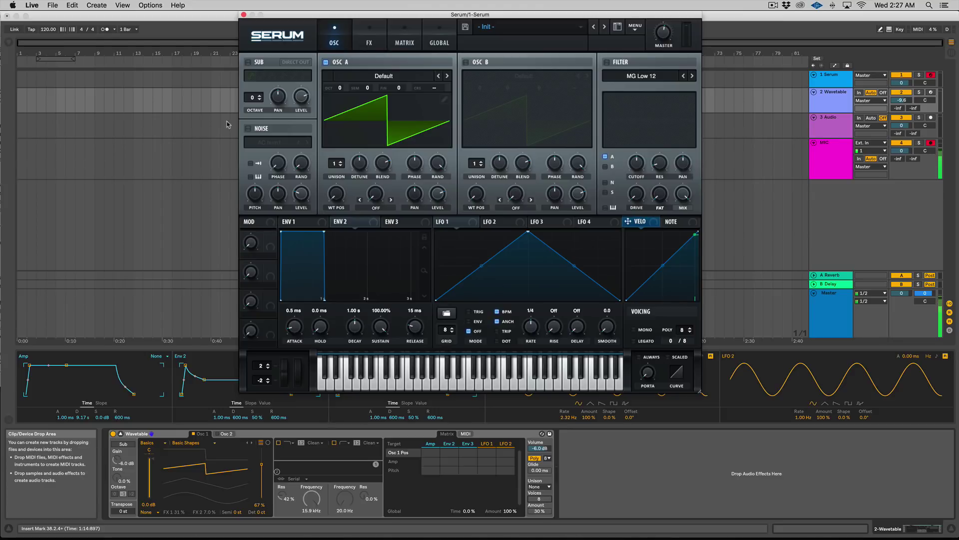
Browse Serum's MATRIX, GLOBAL and FX pages, then return to the oscillator page.
click(402, 40)
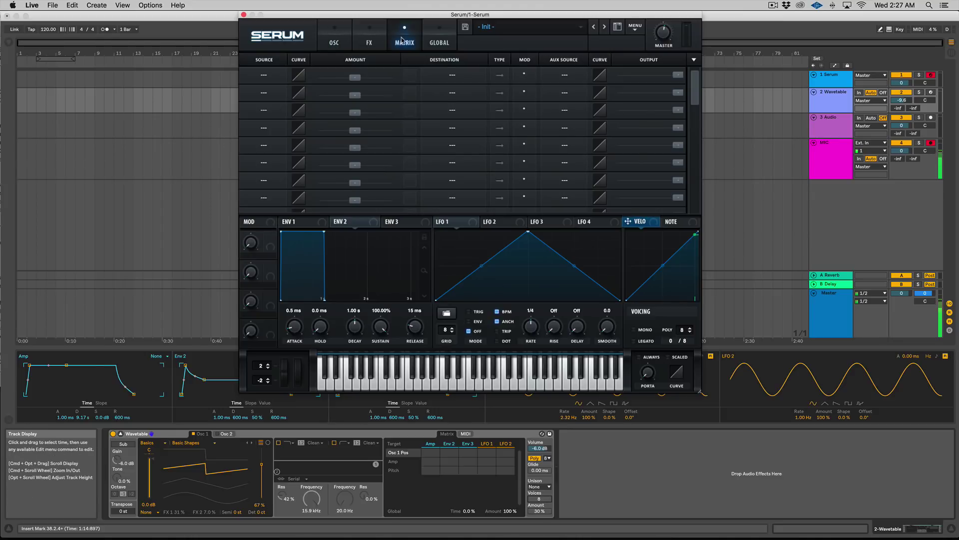
click(441, 41)
click(368, 38)
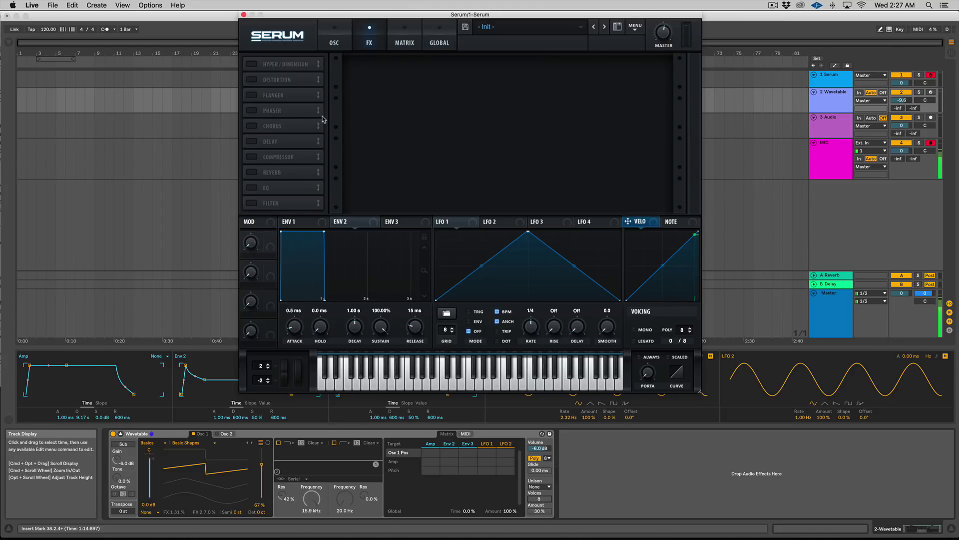
click(340, 28)
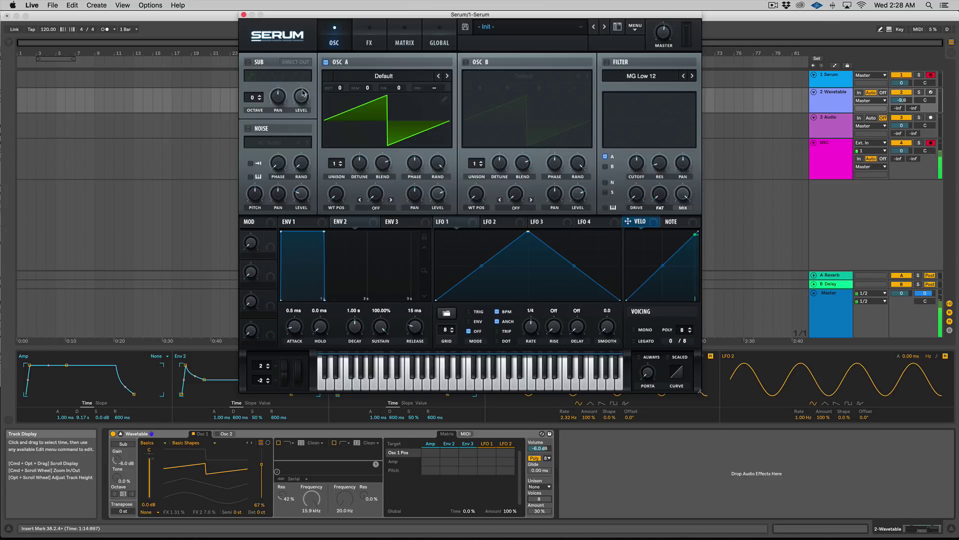
Close Serum and turn on Wavetable's first filter.
click(244, 15)
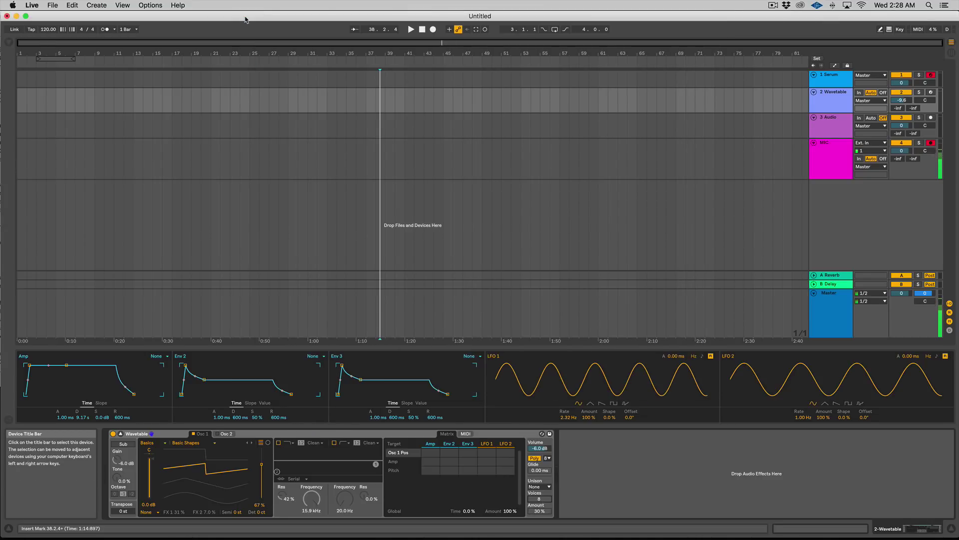
click(314, 443)
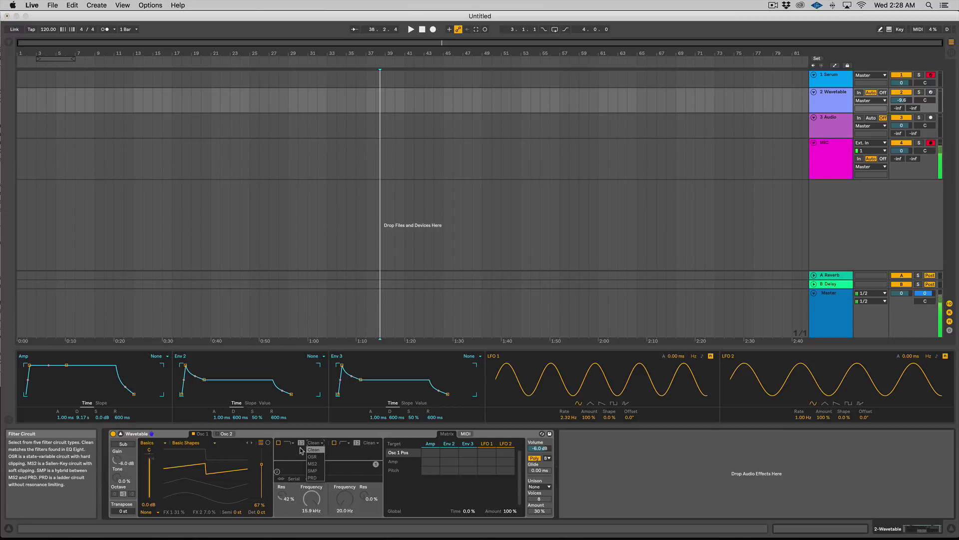
click(279, 446)
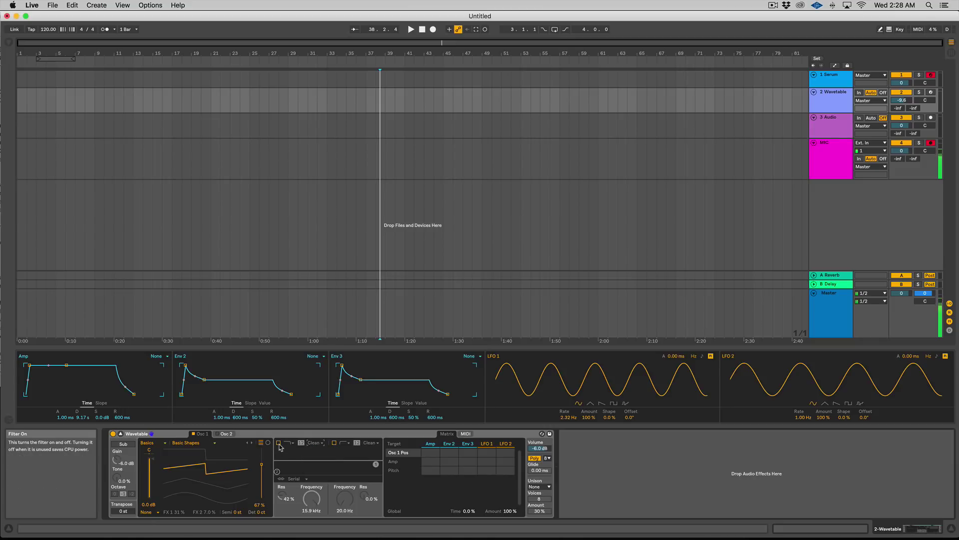
click(279, 444)
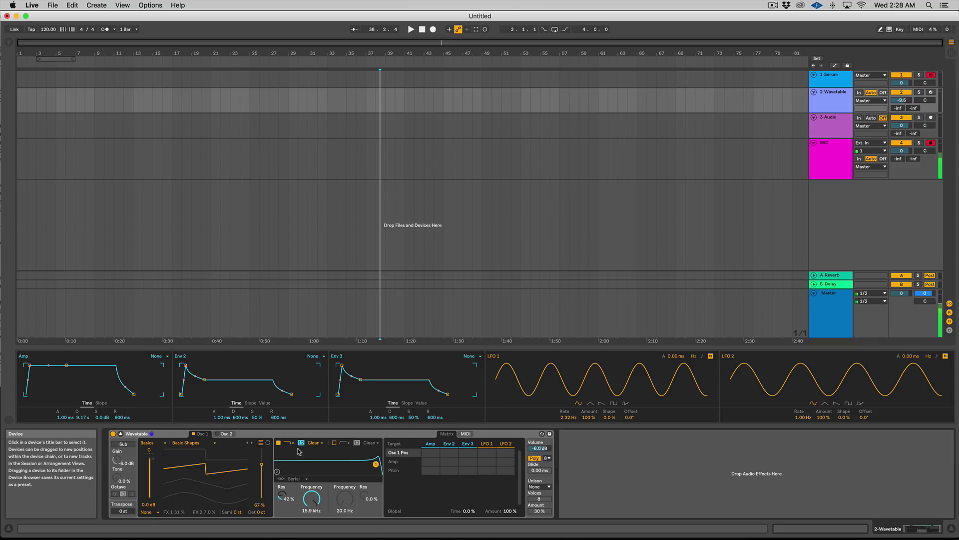
Browse the filter circuit and shape lists keeping Clean, then select the Serum track.
click(316, 442)
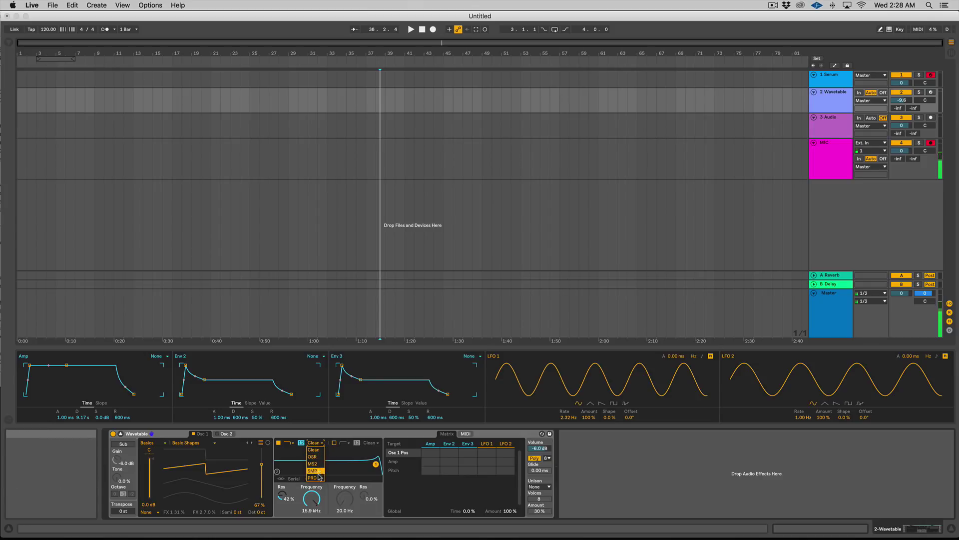
click(335, 463)
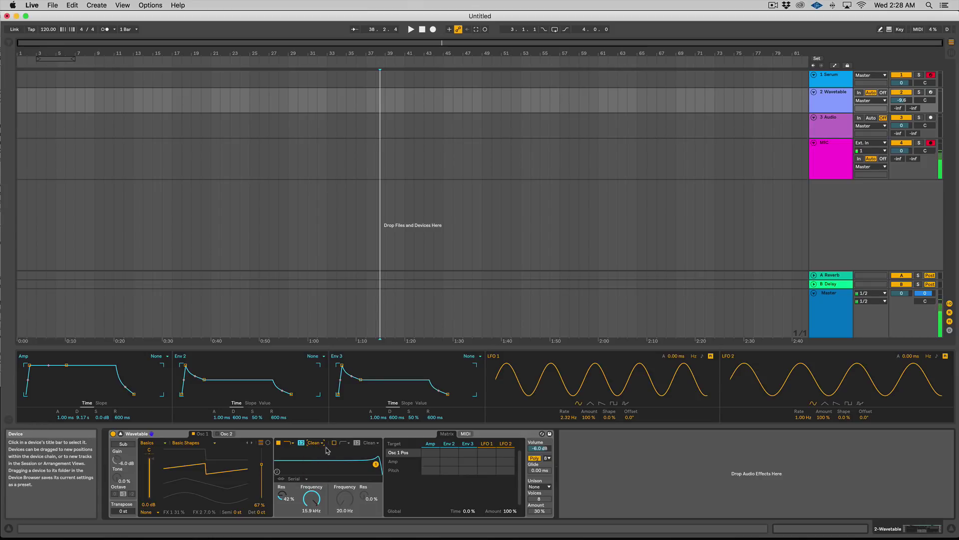
click(288, 443)
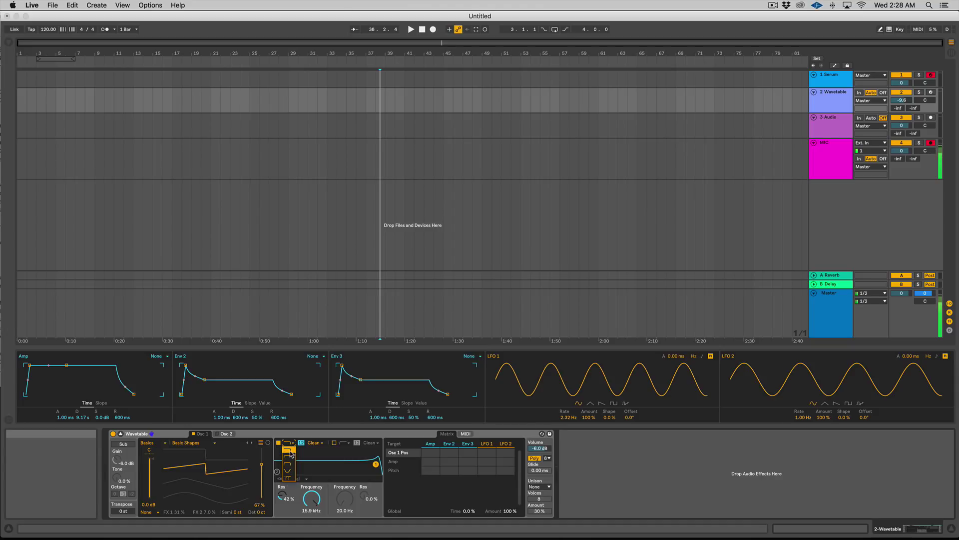
click(288, 444)
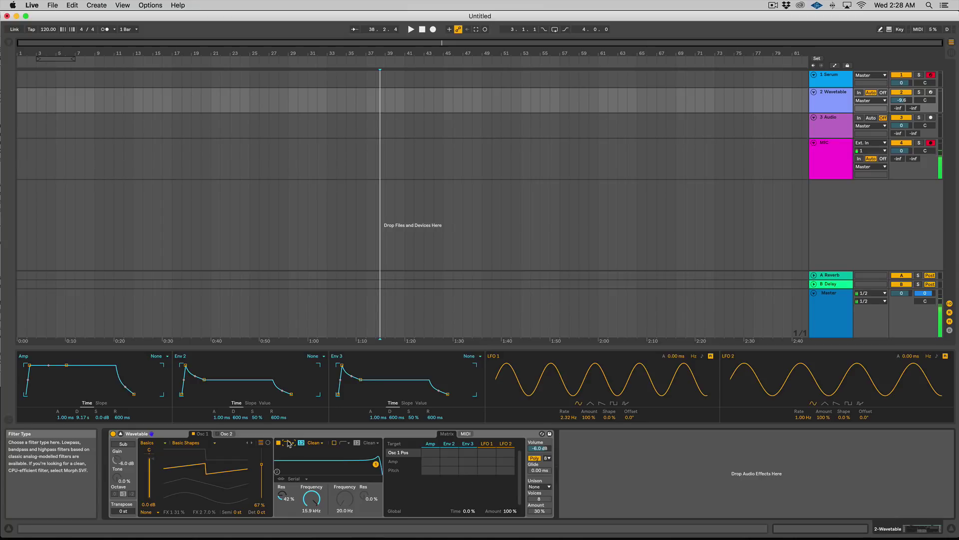
click(289, 444)
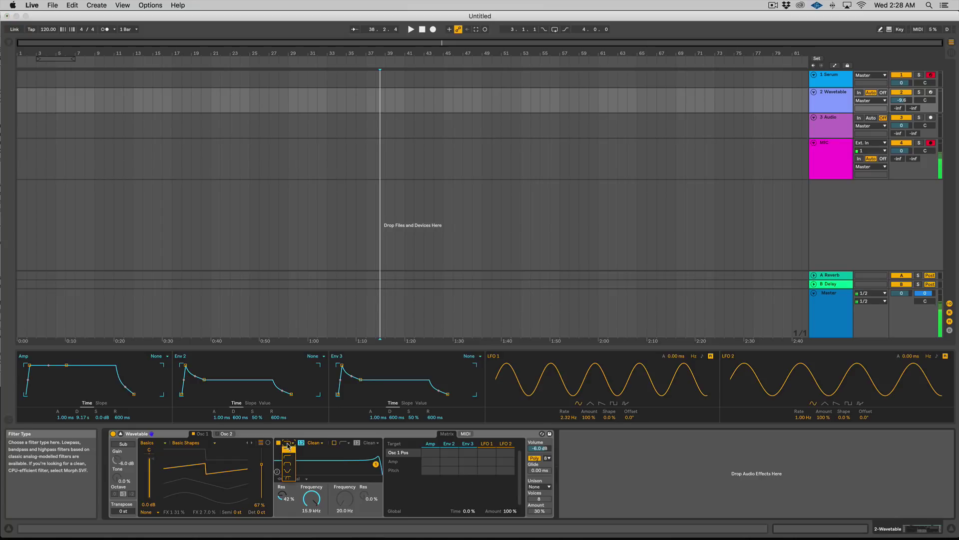
click(293, 479)
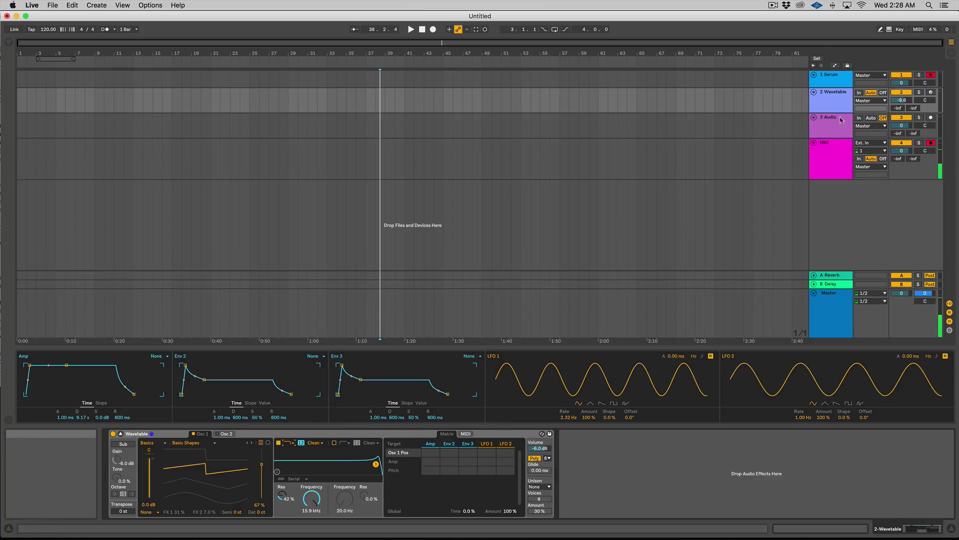
key(Up)
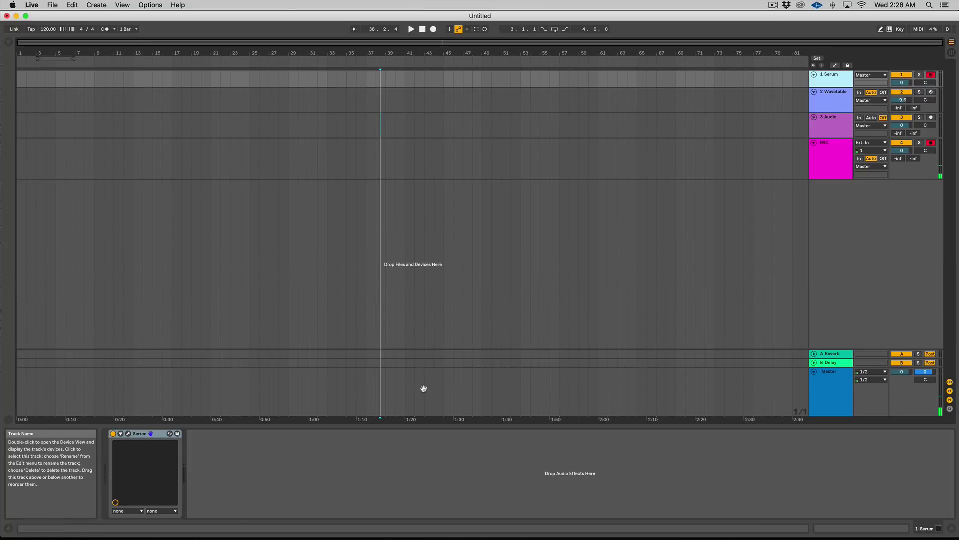
Enable Serum's MG Low 12 filter, then go back to the Wavetable track and close Serum.
click(129, 434)
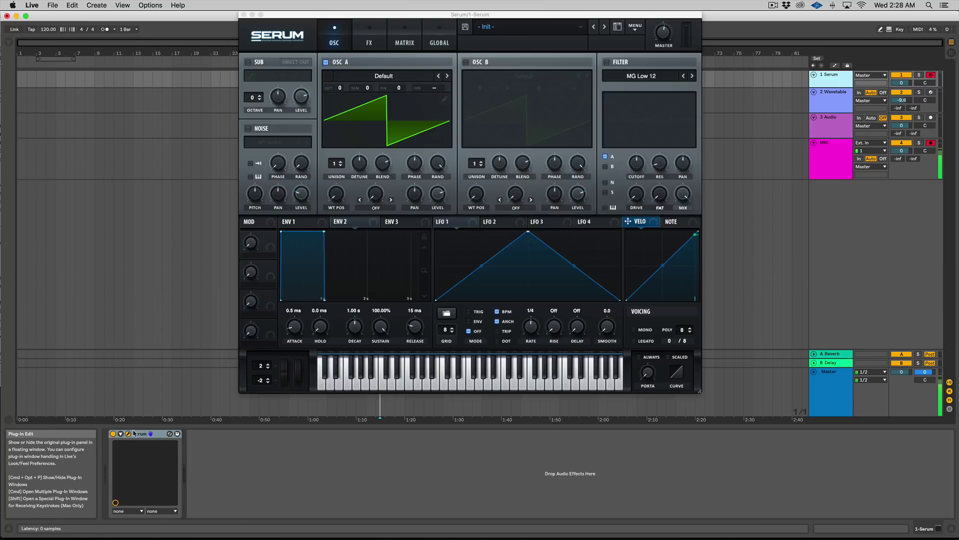
click(606, 62)
click(635, 75)
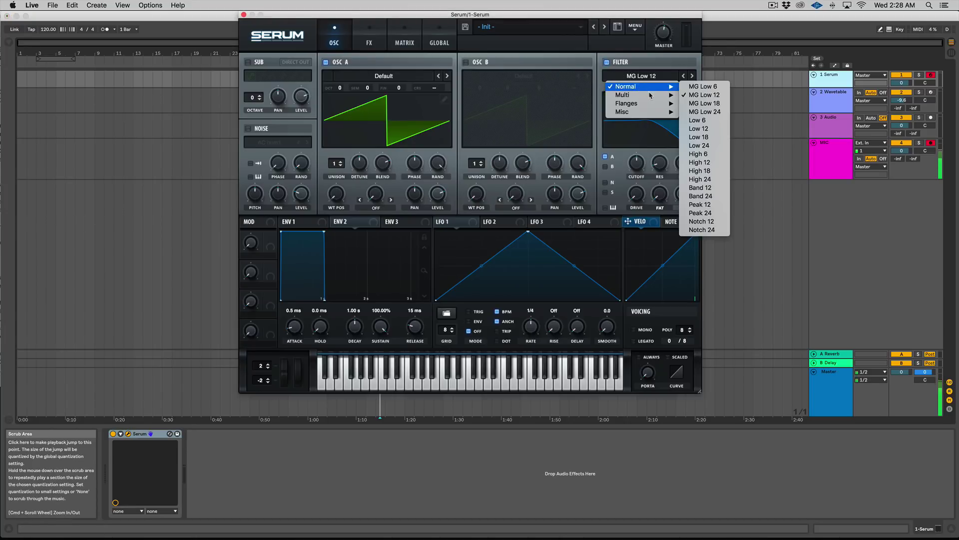
mouse_move(650, 113)
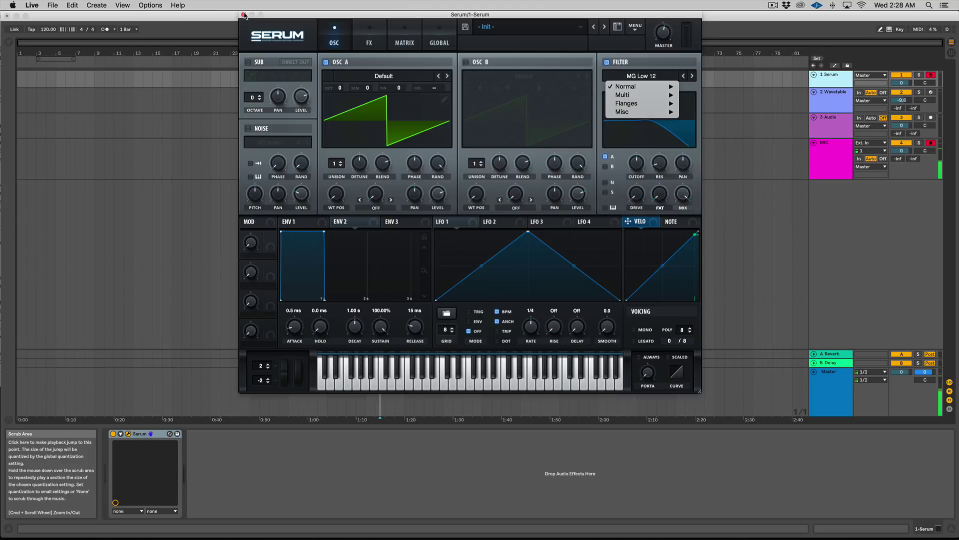
click(848, 105)
click(829, 103)
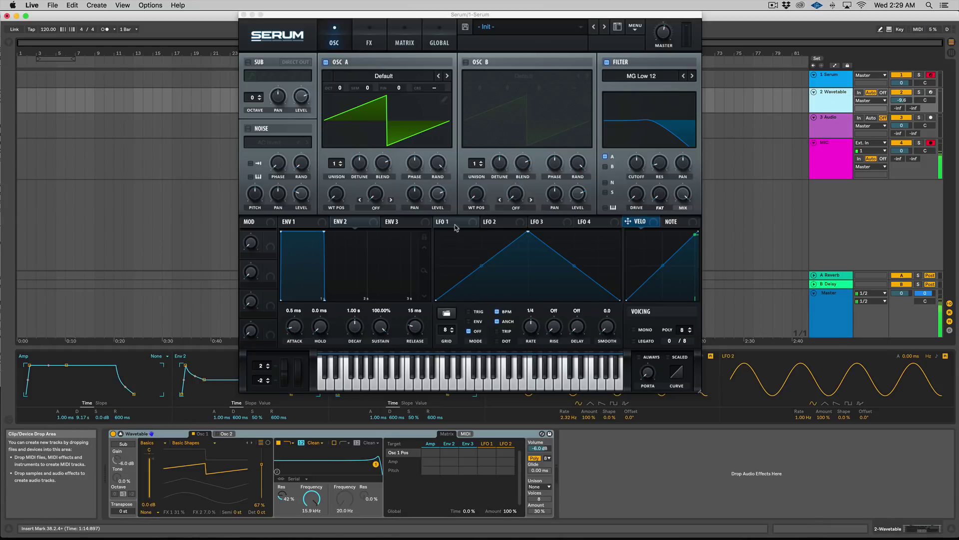
click(244, 15)
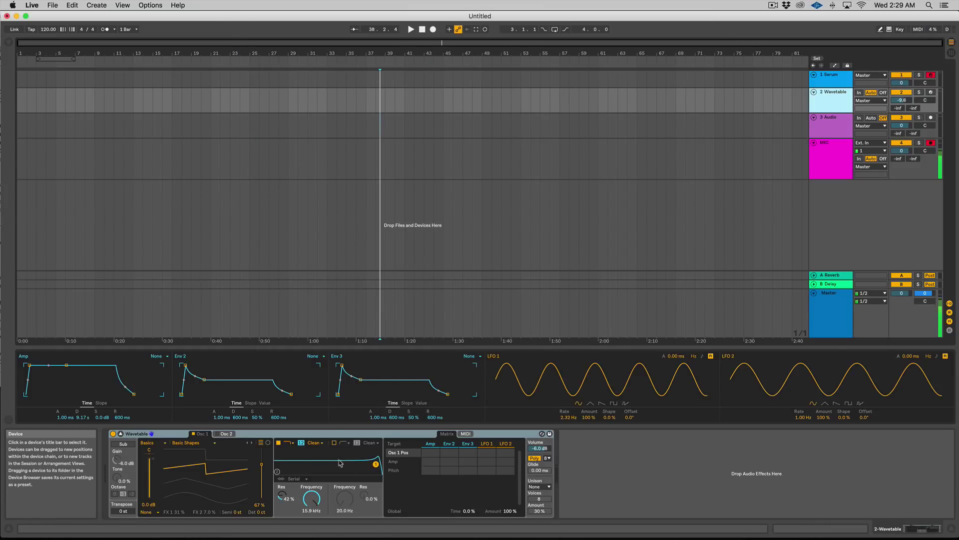
click(289, 442)
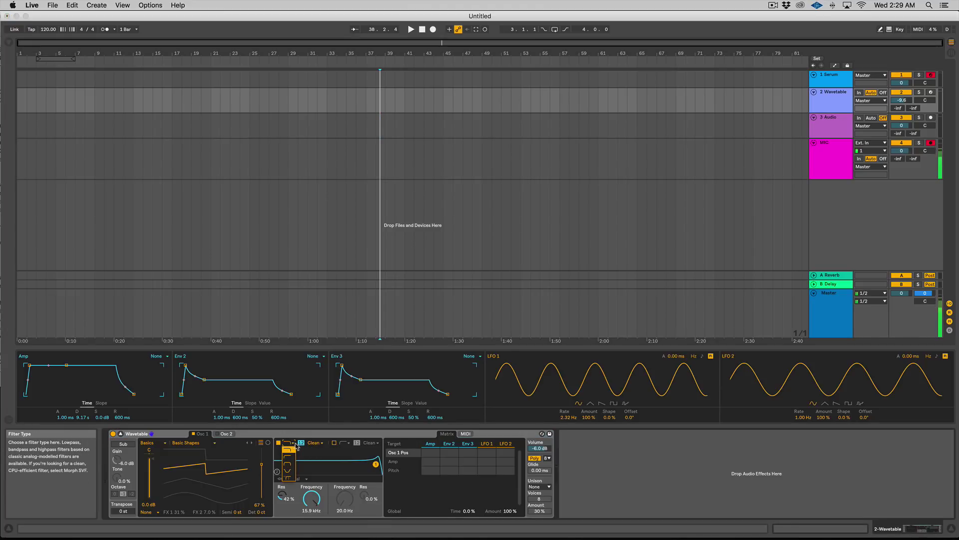
click(317, 453)
click(295, 478)
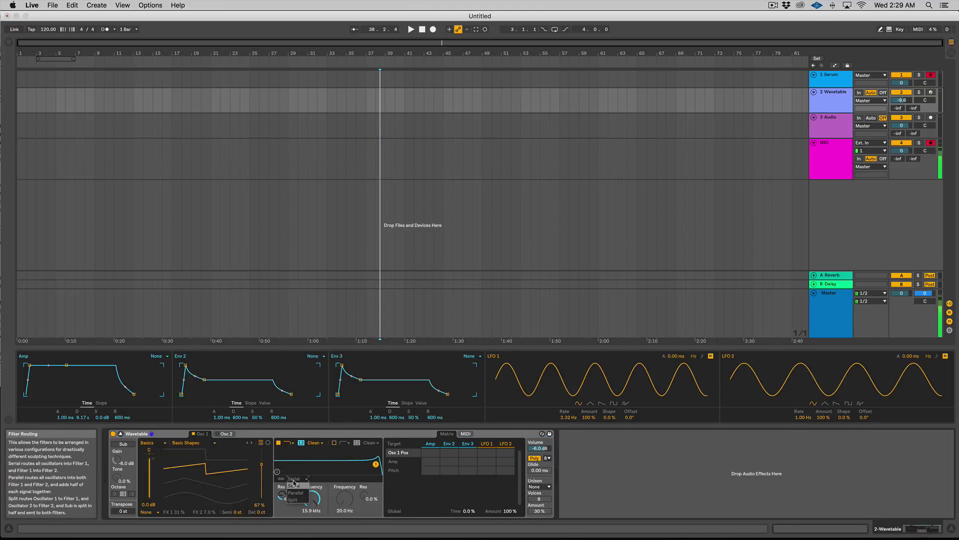
click(334, 443)
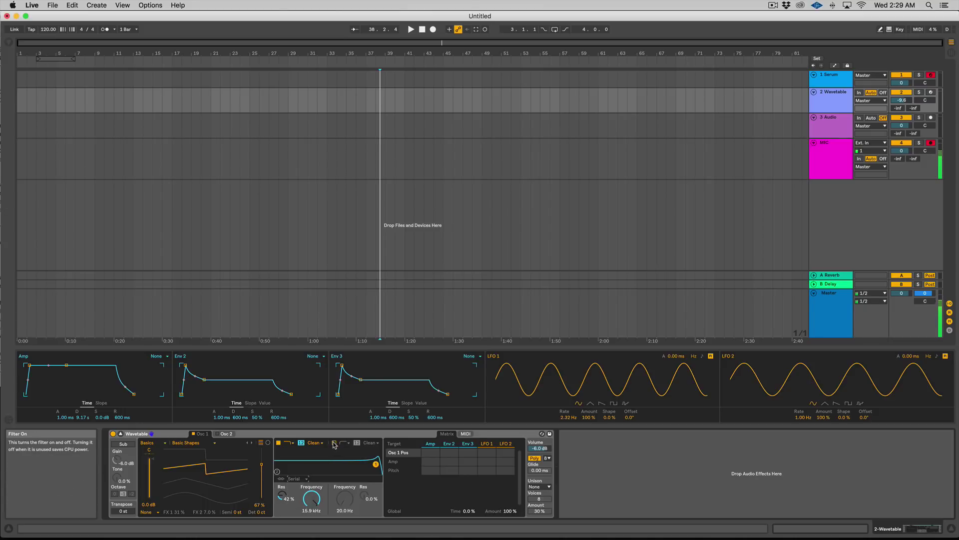
click(334, 444)
click(334, 443)
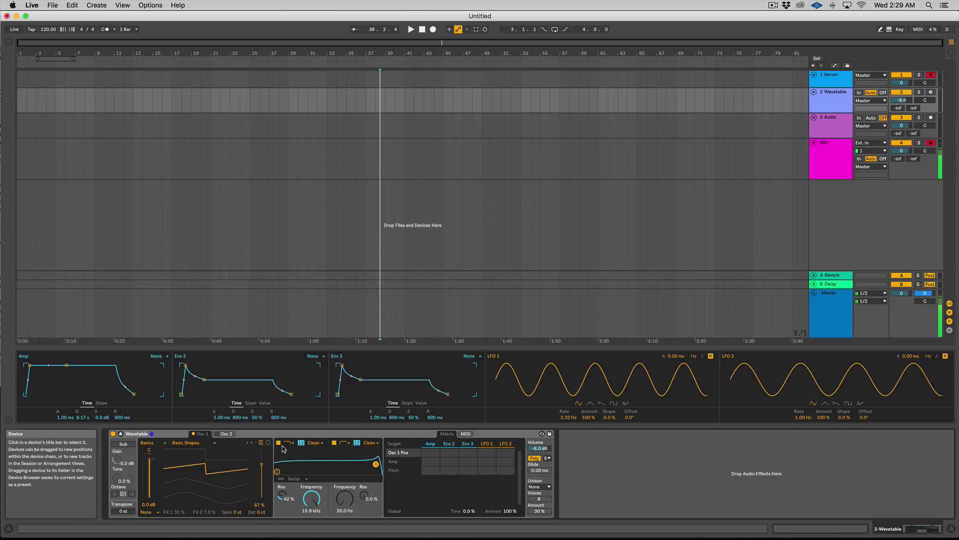
click(334, 444)
click(334, 443)
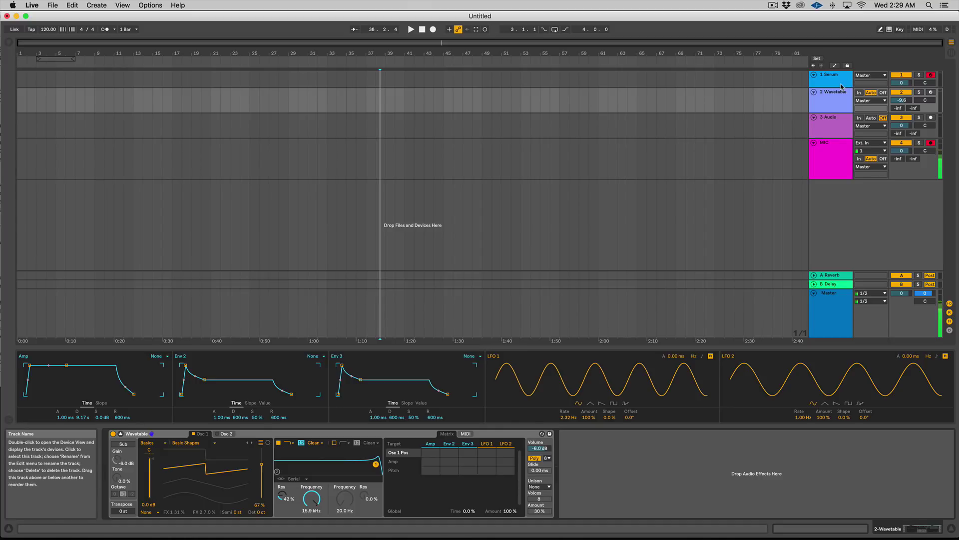
click(594, 301)
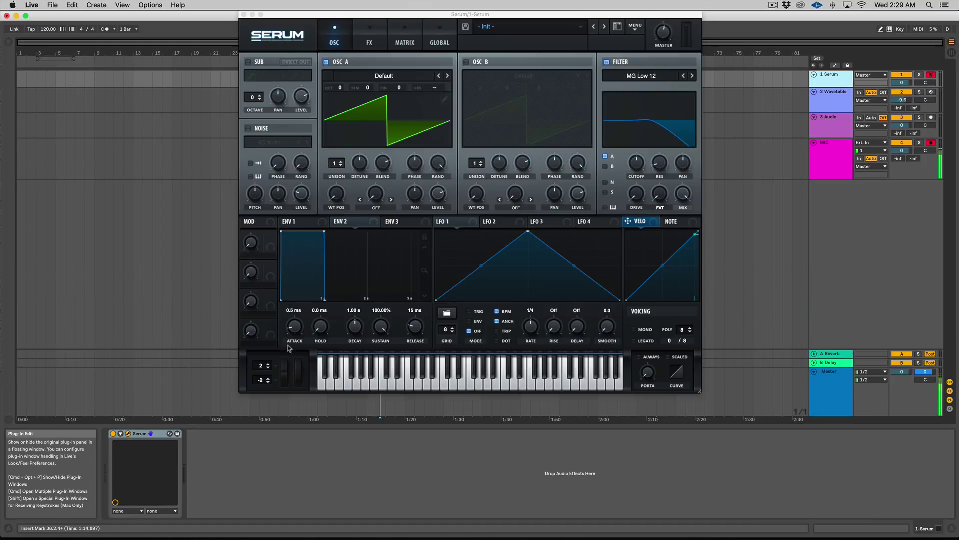
click(128, 433)
click(370, 31)
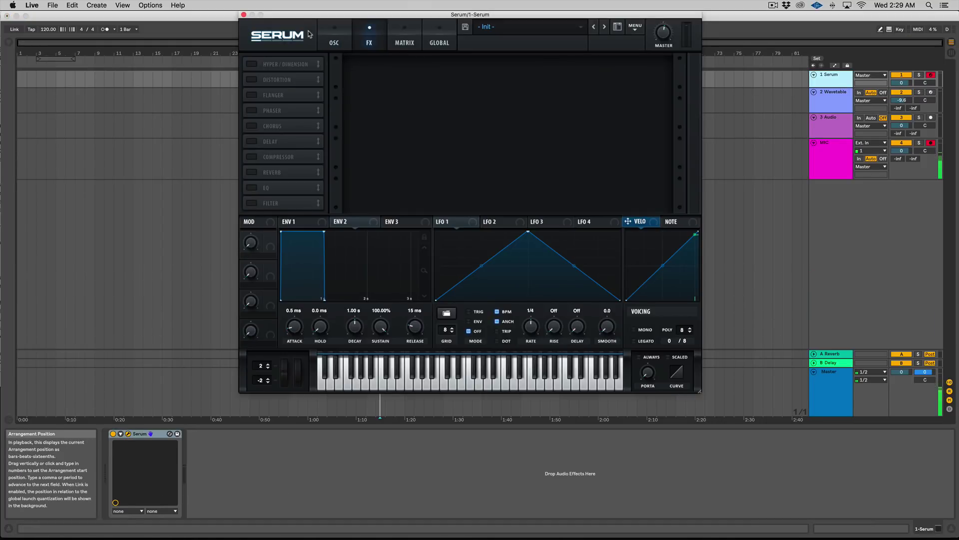
click(334, 36)
click(244, 15)
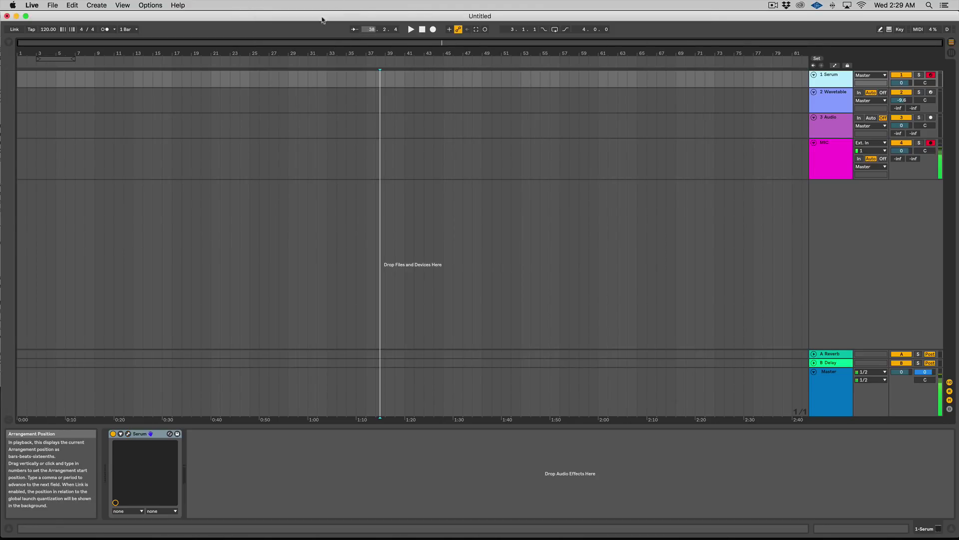
click(831, 102)
click(305, 479)
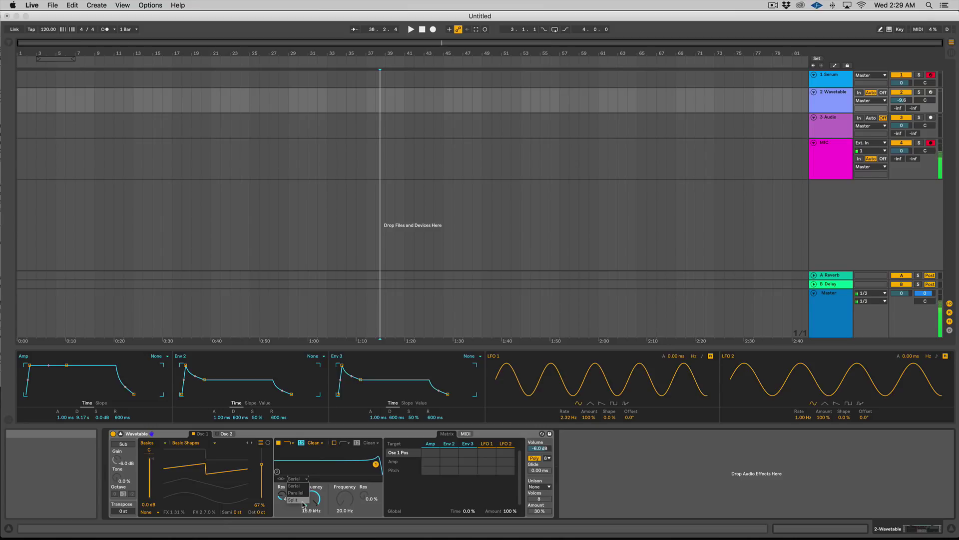
click(932, 93)
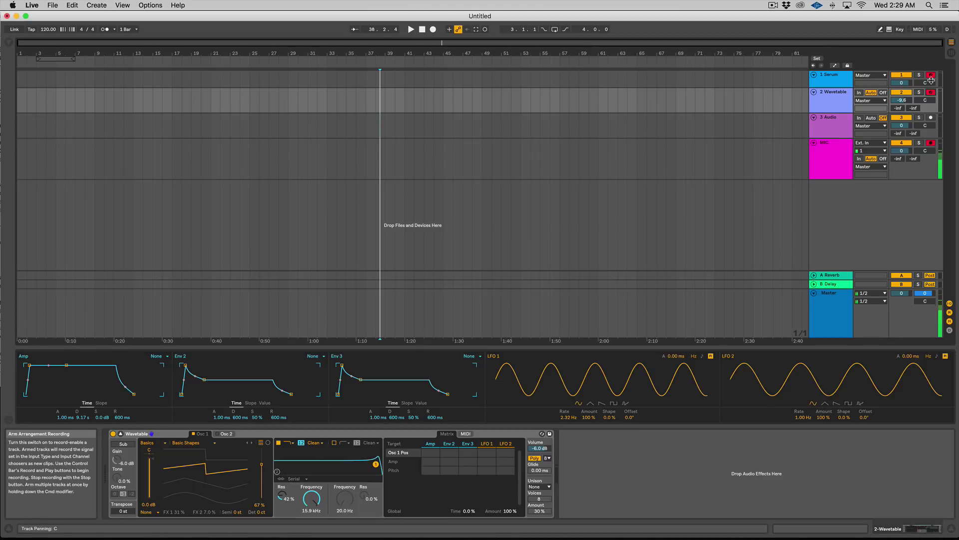
Arm the Wavetable track and set Filter 1 to PRD with a 17.4 kHz cutoff.
click(932, 93)
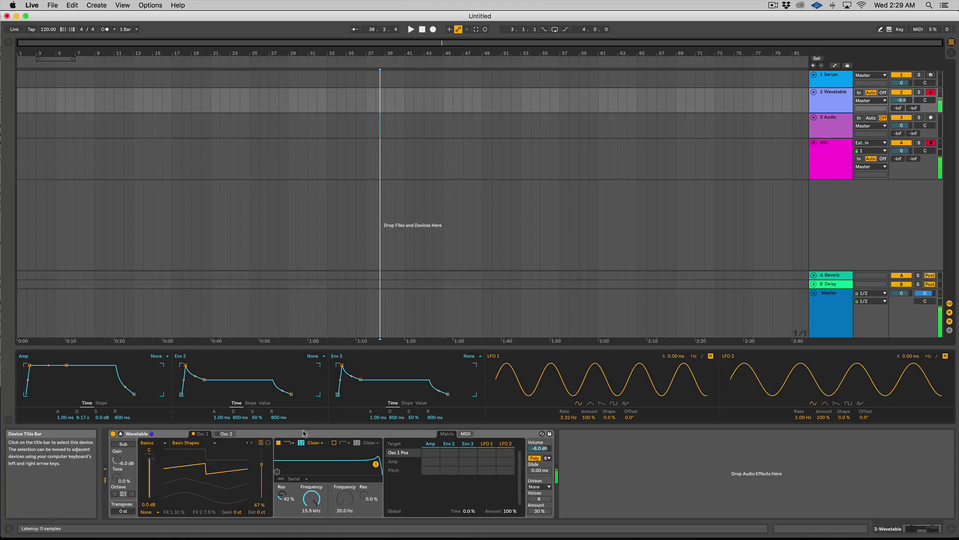
click(314, 443)
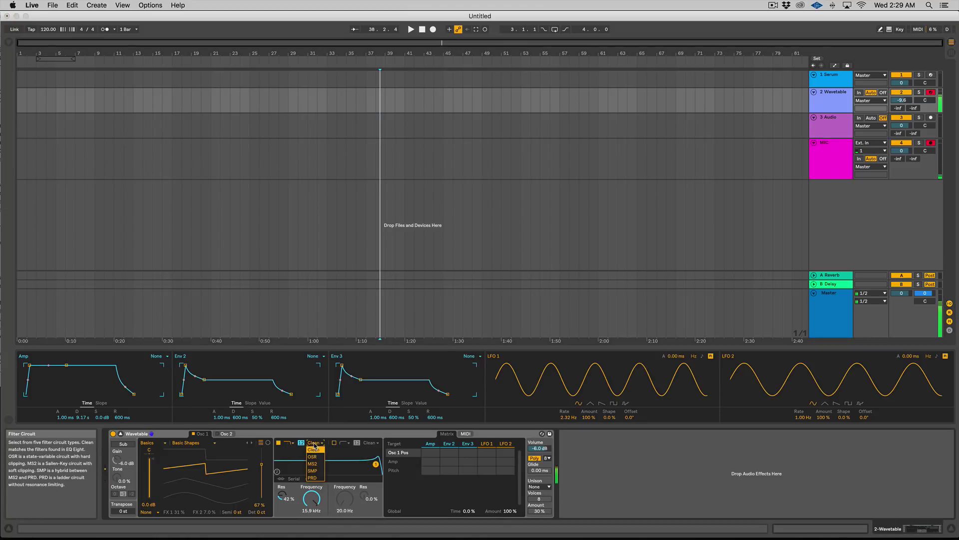
click(317, 478)
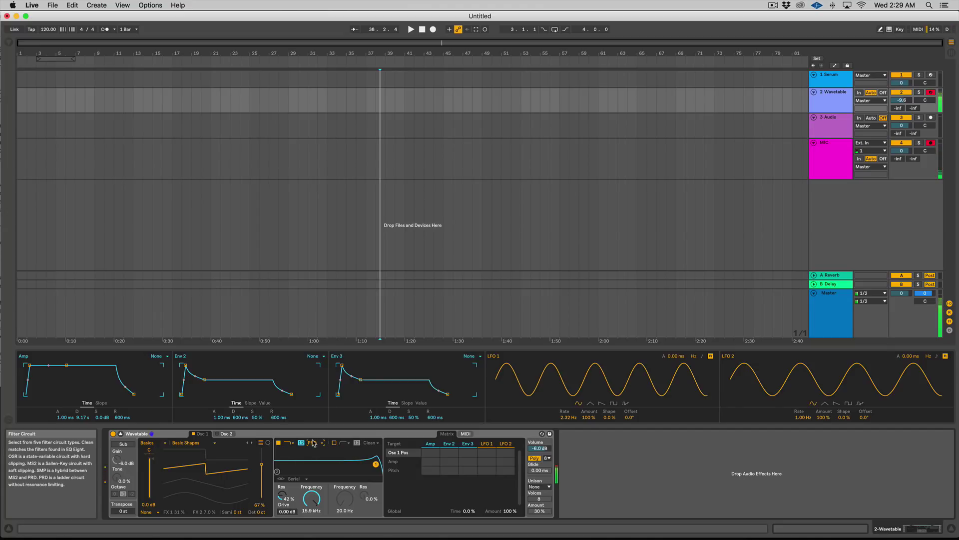
drag(376, 464, 377, 471)
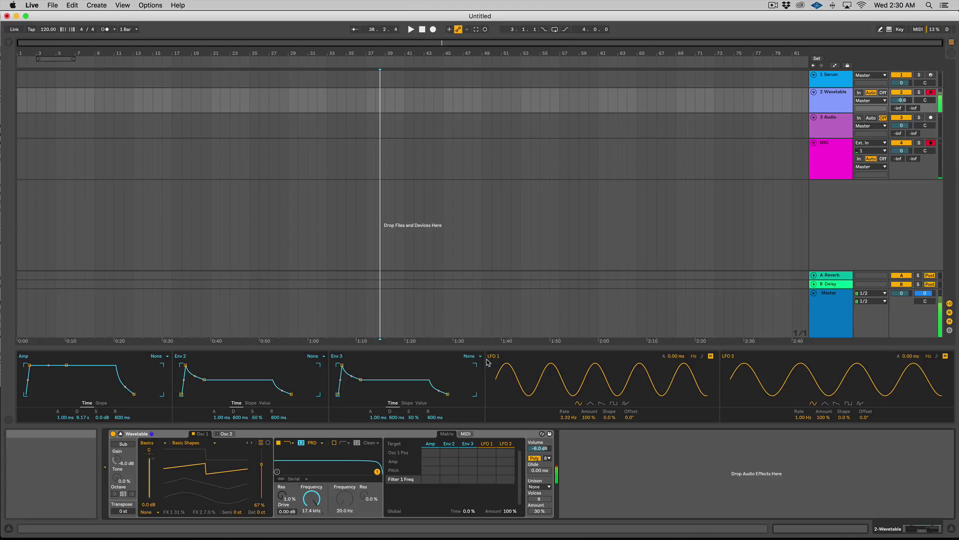
Try the SMP circuit, settle on MS2, then move the record arm to the Serum track.
click(313, 442)
click(318, 471)
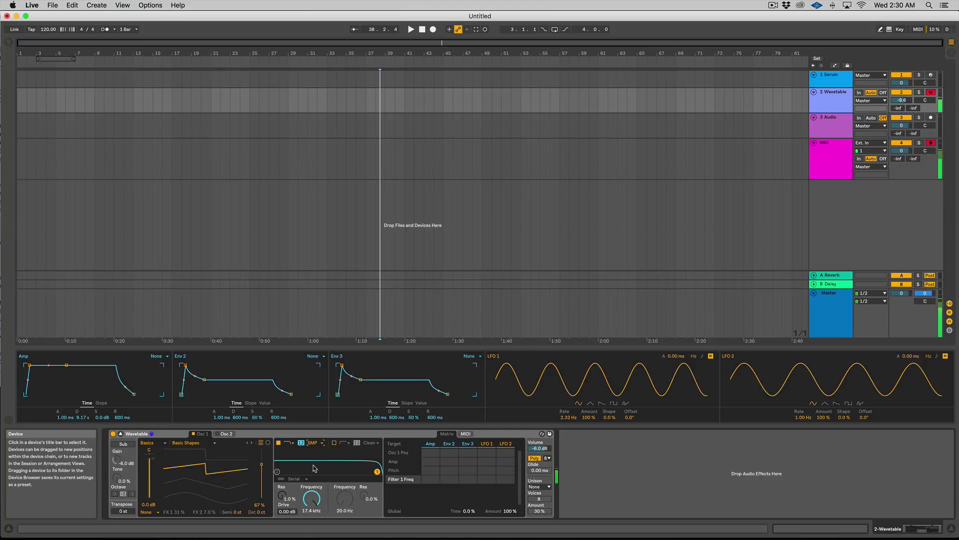
click(313, 442)
click(320, 462)
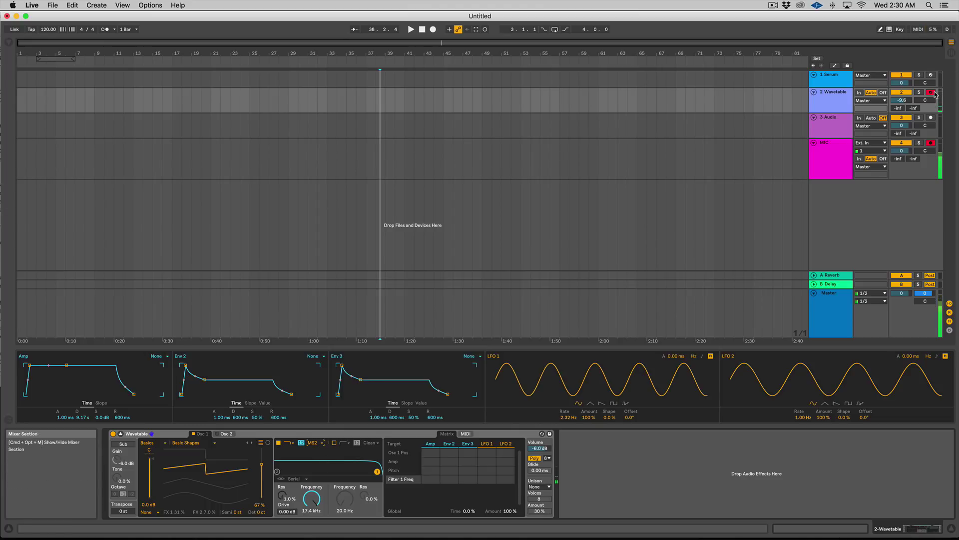
click(932, 75)
click(932, 74)
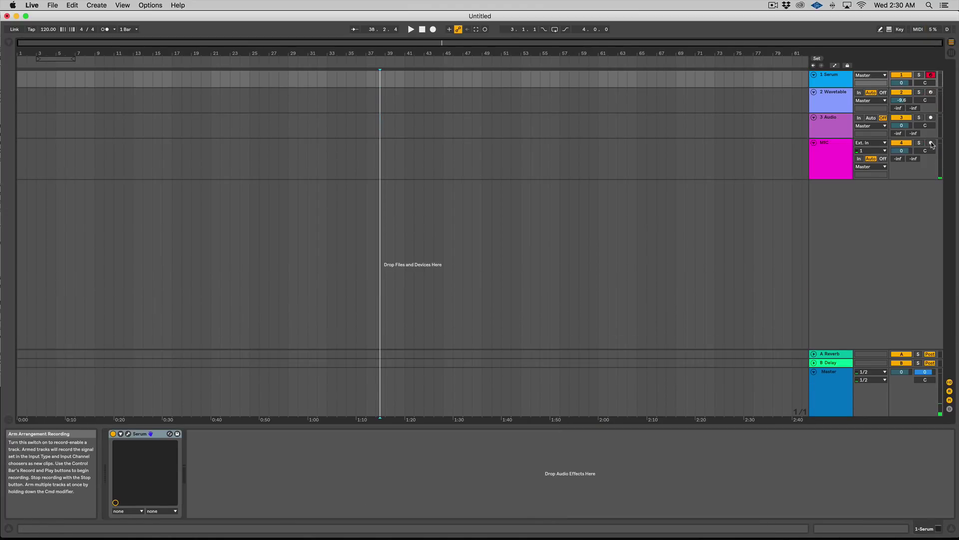
Open Serum's window and change its filter type from MG Low 24 to Misc > Reverb.
click(129, 434)
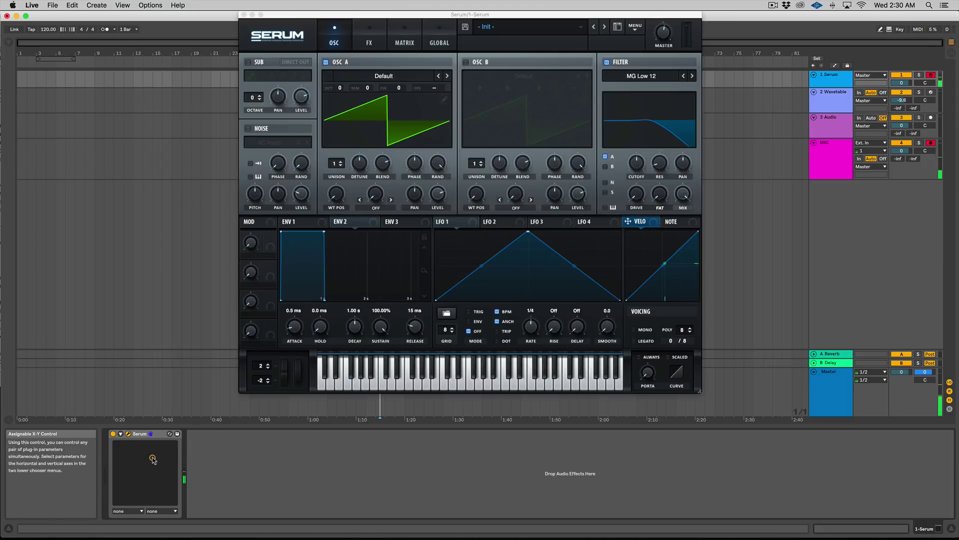
click(554, 194)
click(650, 76)
mouse_move(667, 91)
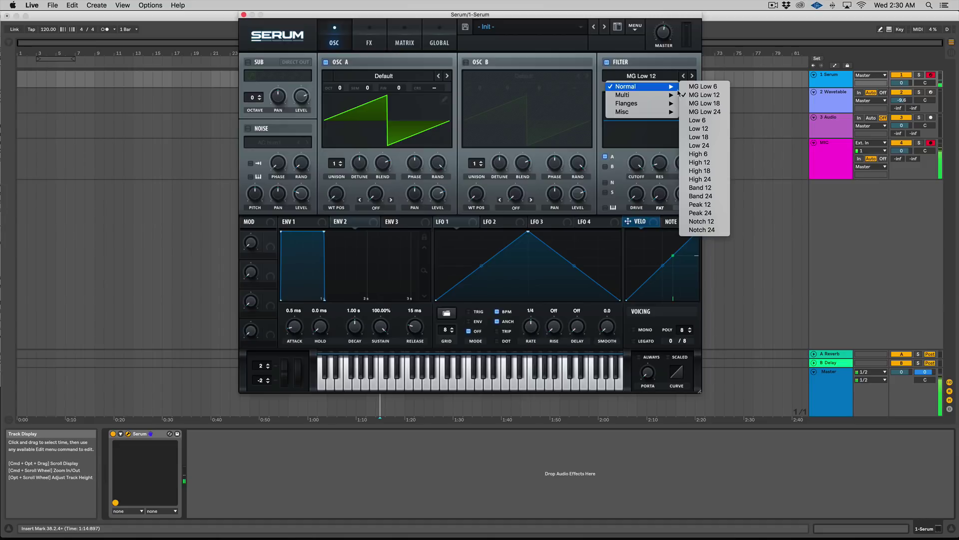
click(714, 114)
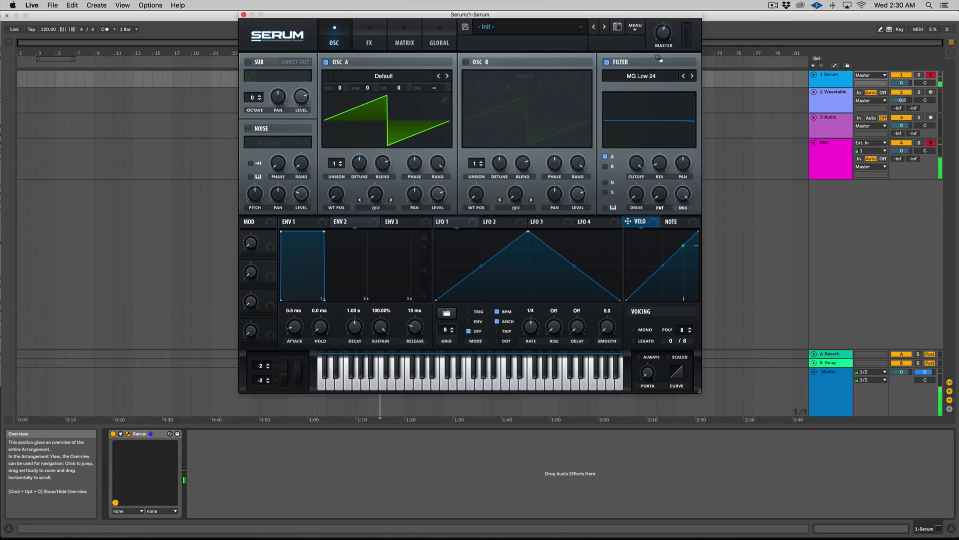
click(647, 81)
mouse_move(648, 105)
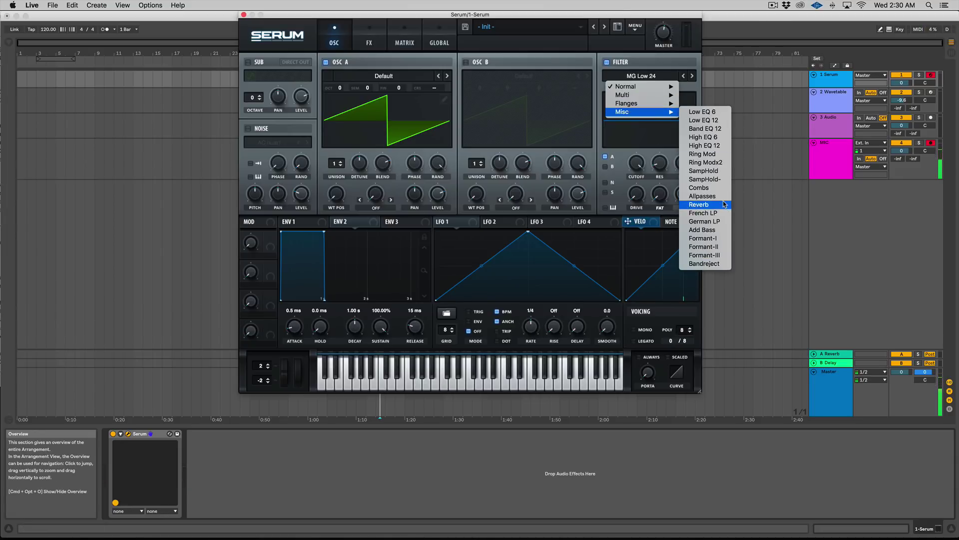
click(725, 204)
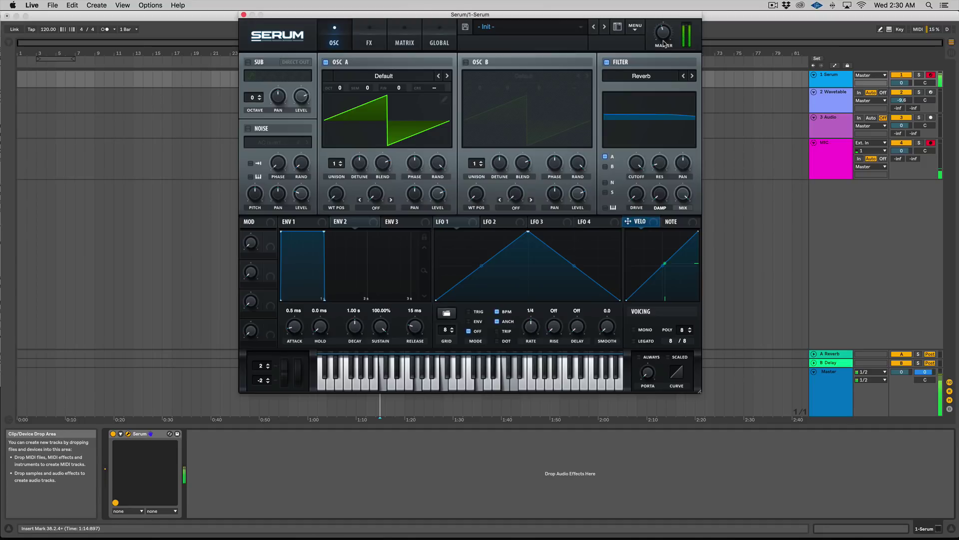
Disable Serum's filter, give Osc A 8 unison voices with wider detune, and arm Wavetable.
click(607, 62)
drag(337, 163, 339, 105)
drag(359, 160, 360, 155)
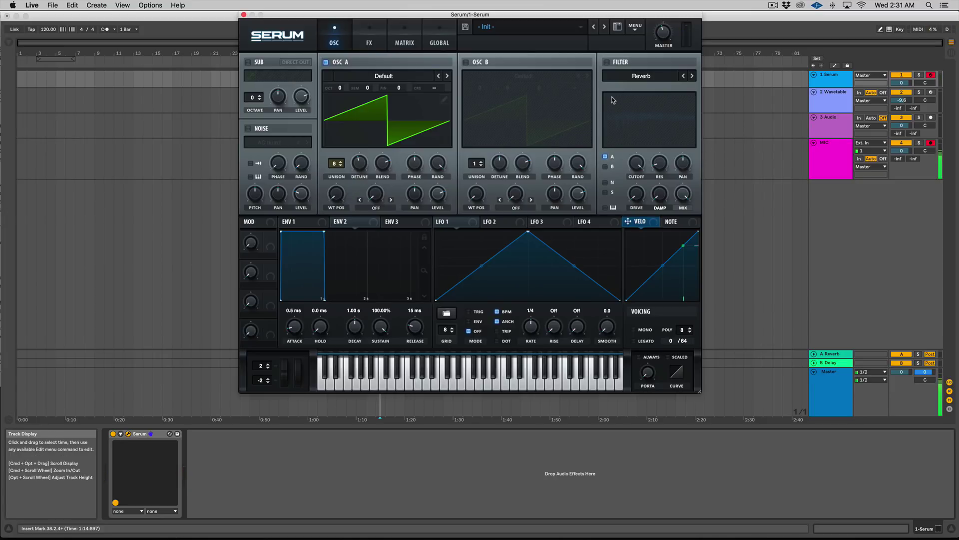
mouse_move(449, 87)
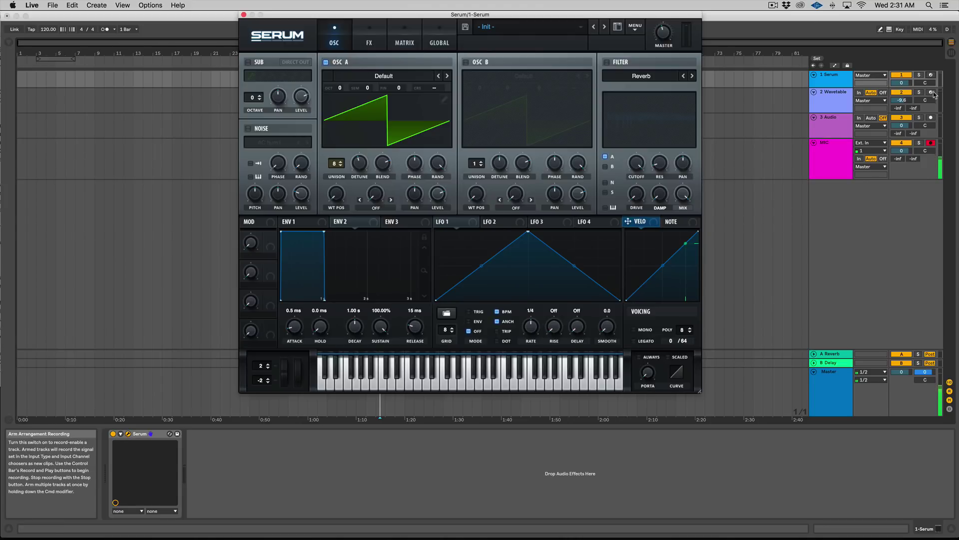
click(930, 92)
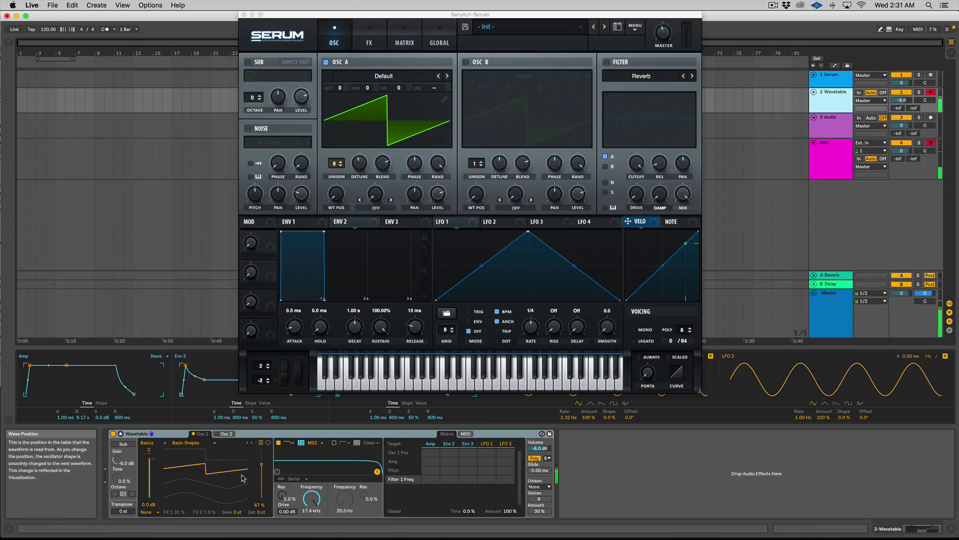
Turn off Filter 1 and audition the Classic, Shimmer, Noise and Phase Sync unison modes.
click(279, 443)
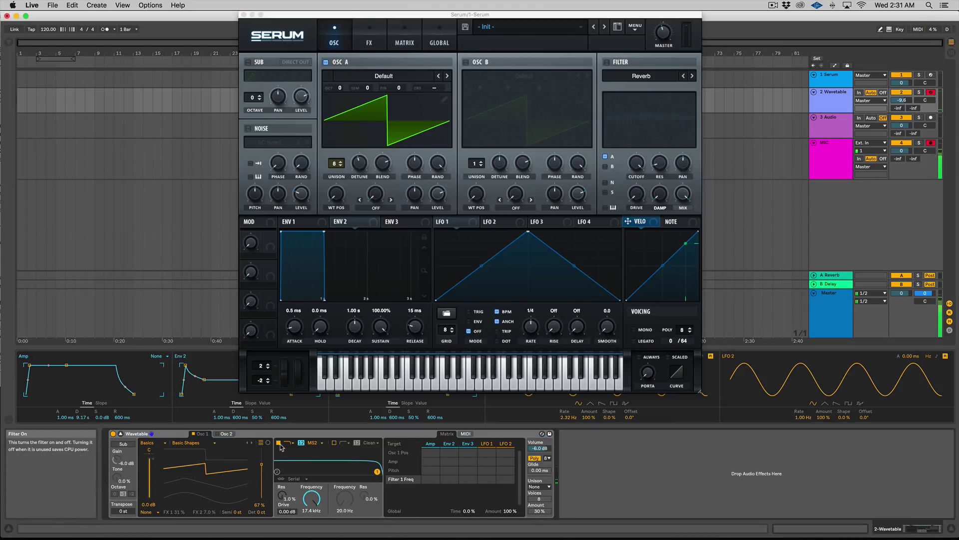
click(543, 486)
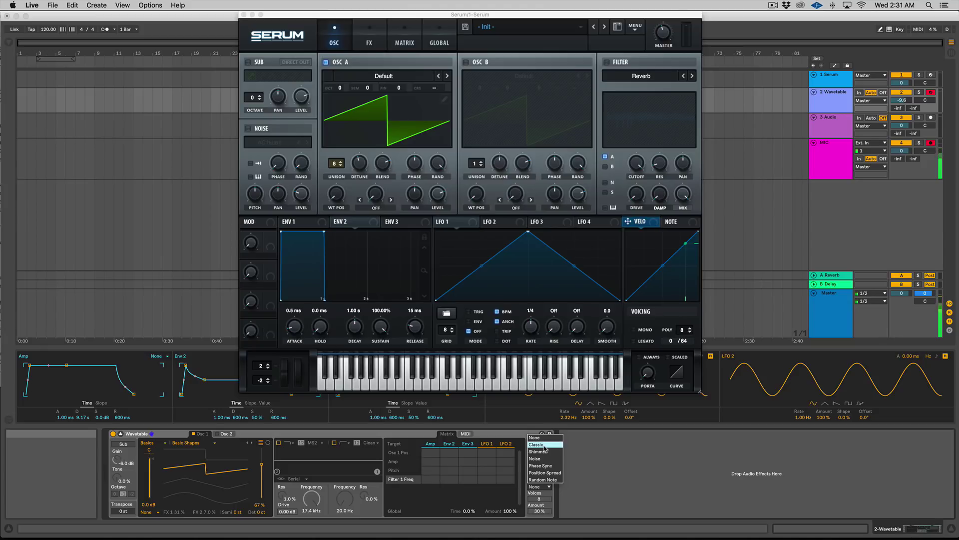
click(544, 445)
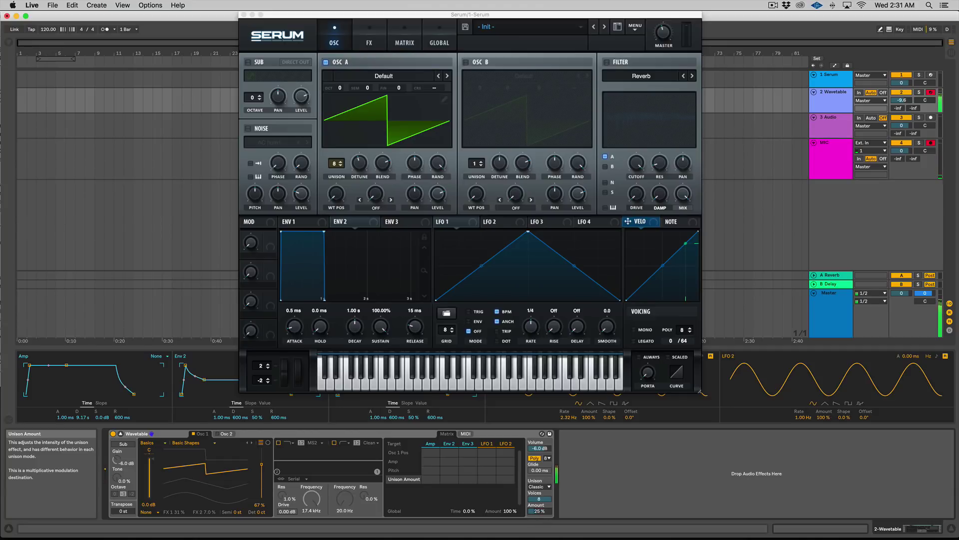
click(538, 486)
click(545, 456)
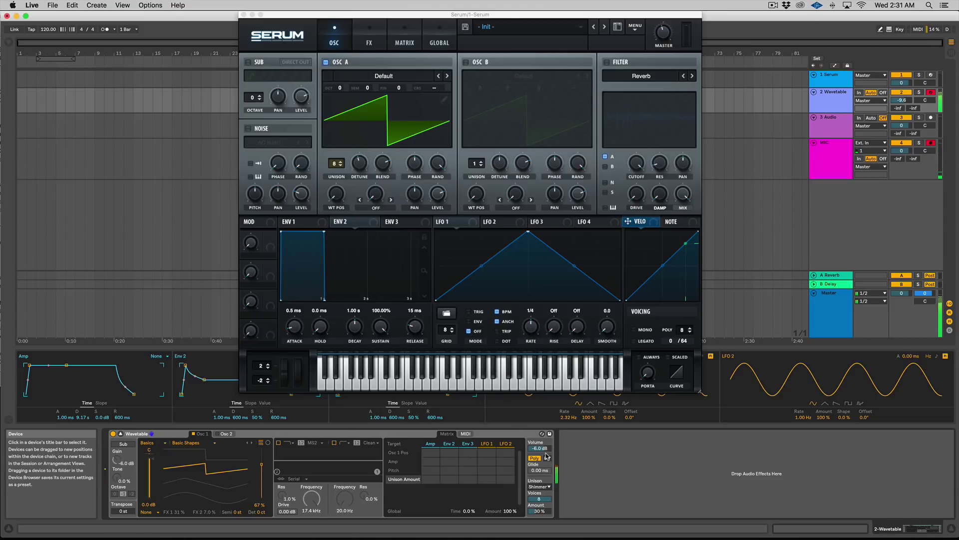
click(542, 486)
click(547, 463)
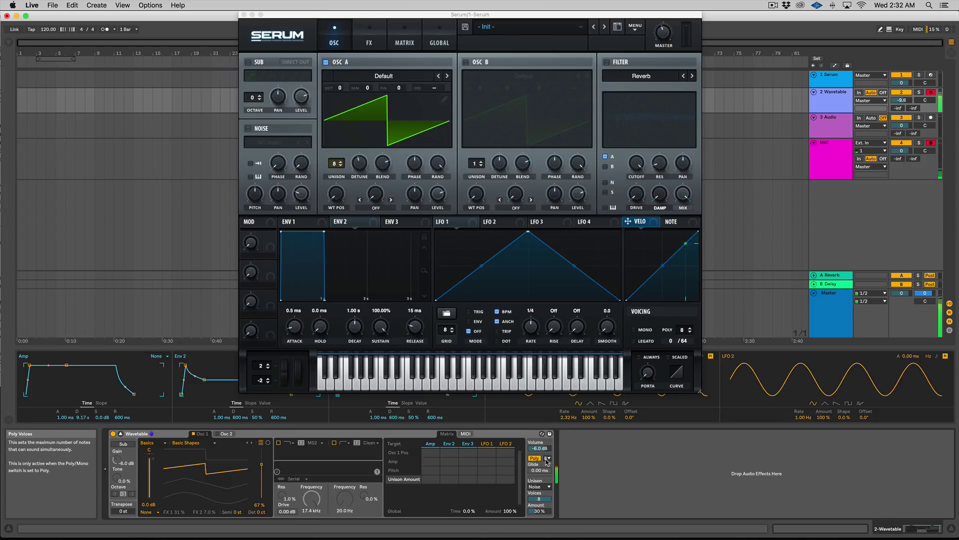
click(542, 486)
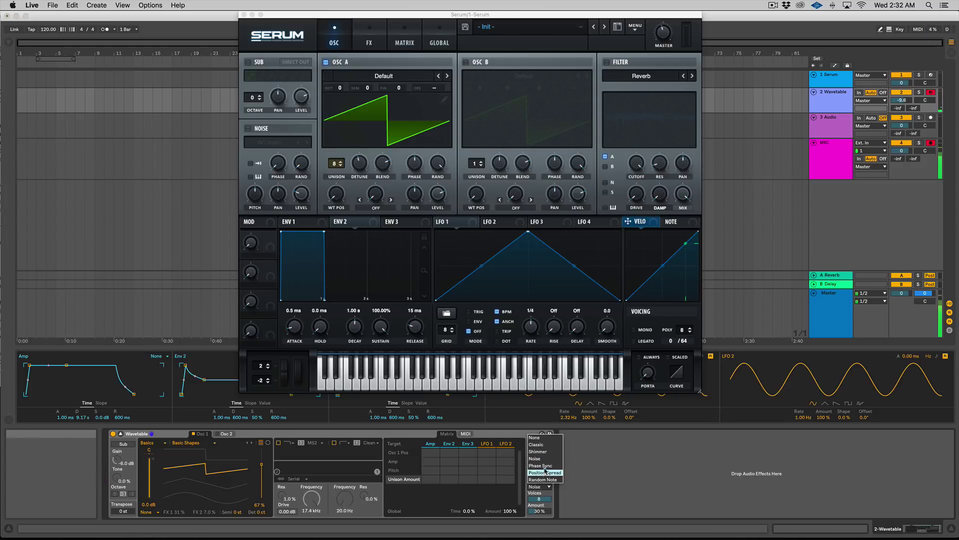
click(546, 470)
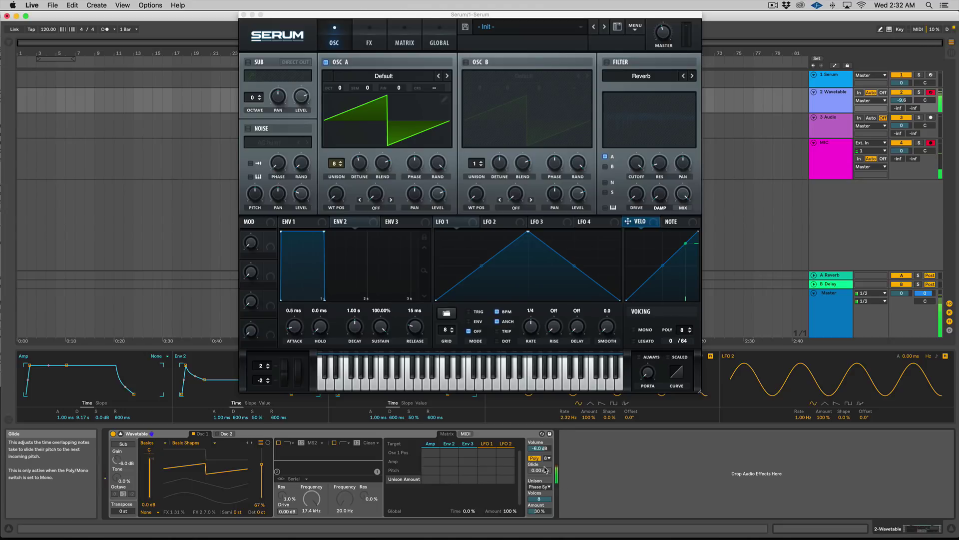
Try the Position Spread and Random Note unison modes, then set unison to None.
click(542, 486)
click(546, 472)
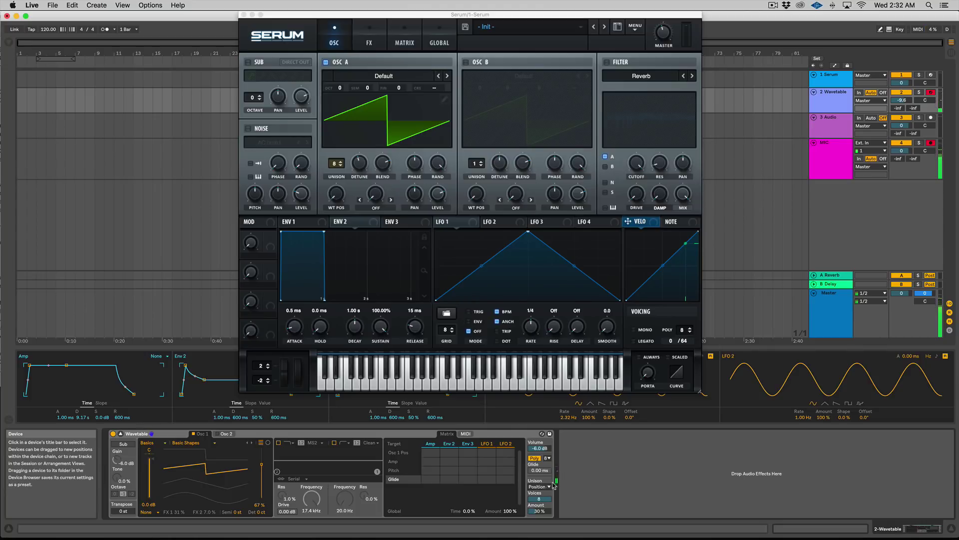
click(545, 486)
click(546, 482)
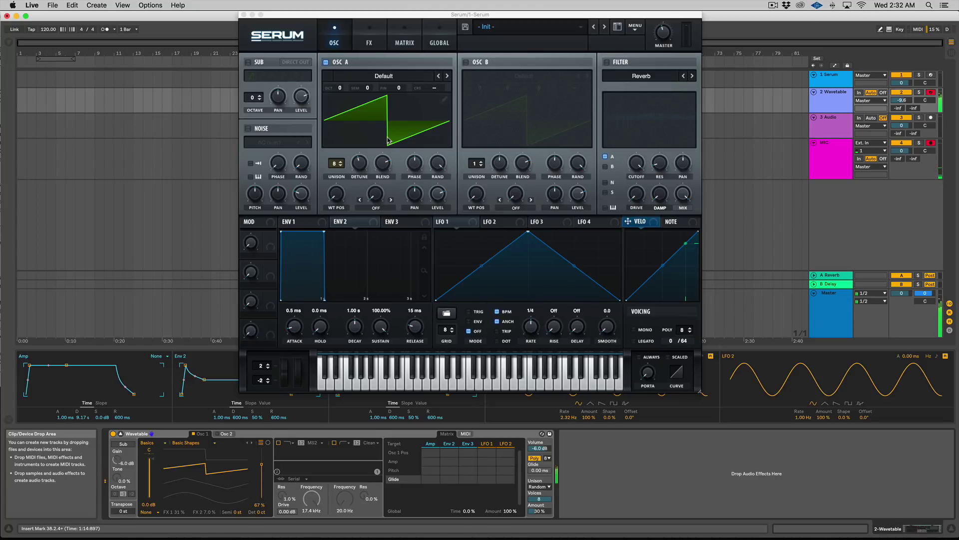
click(539, 486)
click(556, 438)
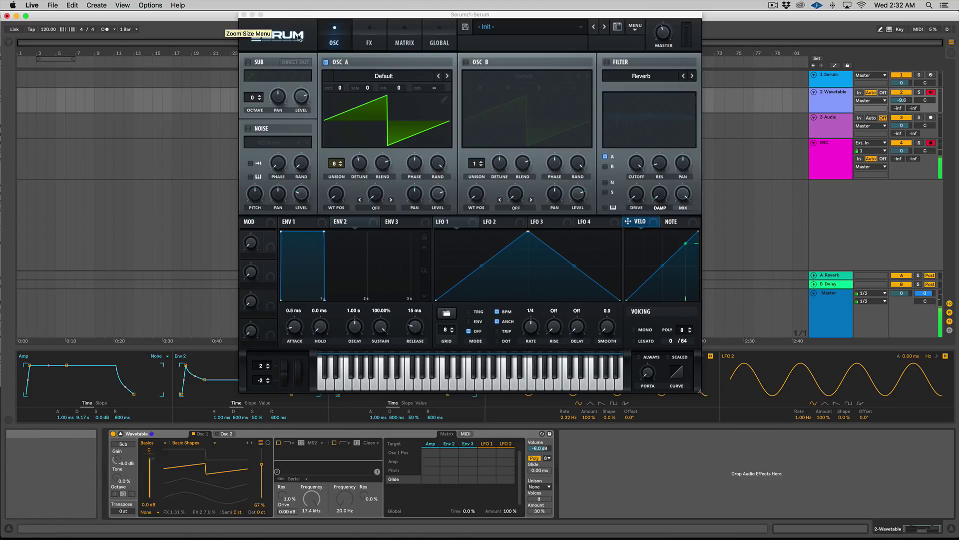
Expand the Wavetable view, set oscillator 1's effect to Classic, and adjust its pulse width and sync.
drag(185, 348, 193, 2)
drag(287, 13, 435, 13)
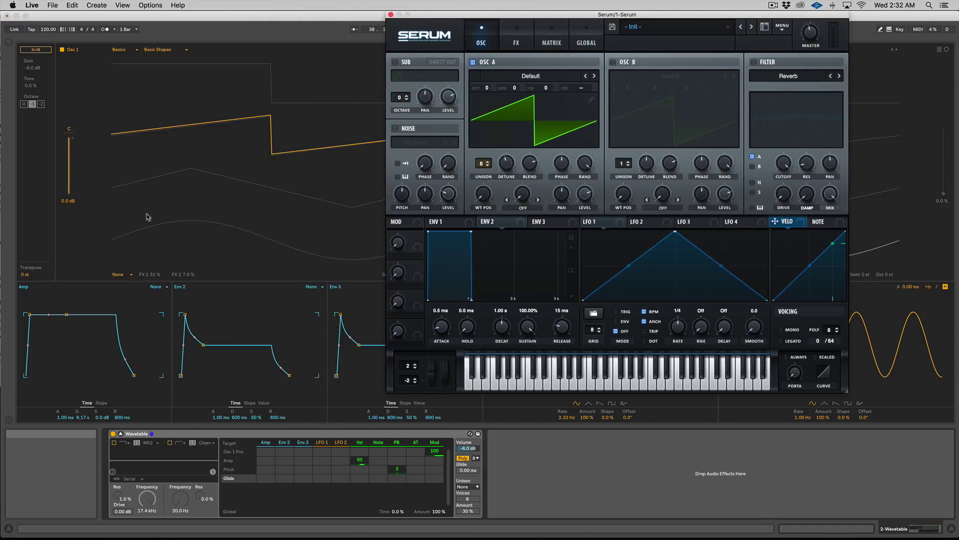
click(121, 274)
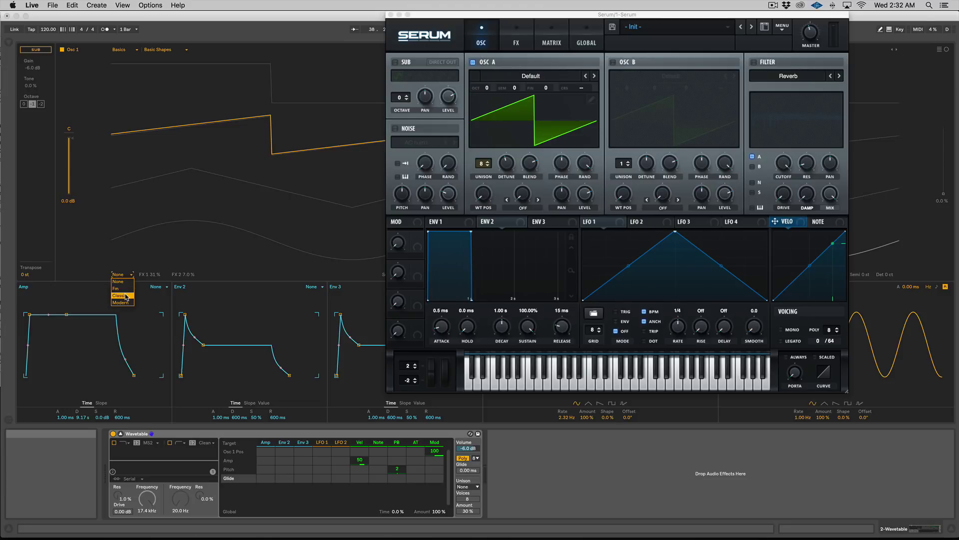
click(118, 281)
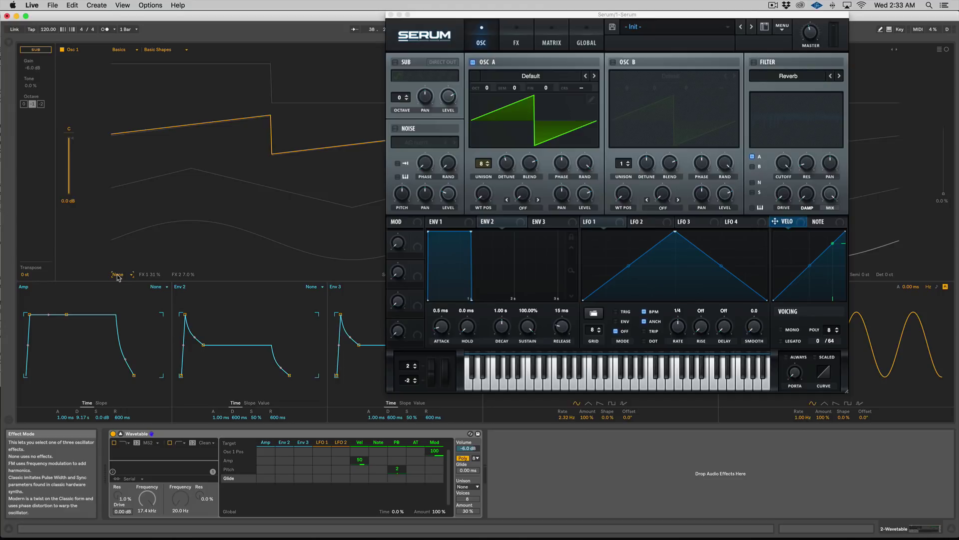
click(117, 275)
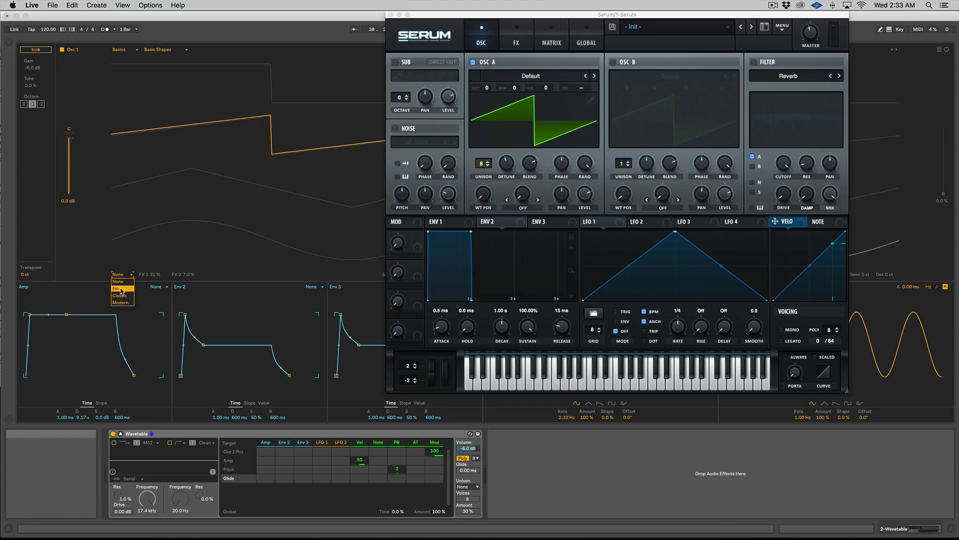
click(120, 295)
drag(153, 274, 187, 246)
Switch oscillator 1's effect to Modern and lower Warp to 6.2%.
click(120, 275)
click(158, 269)
click(121, 275)
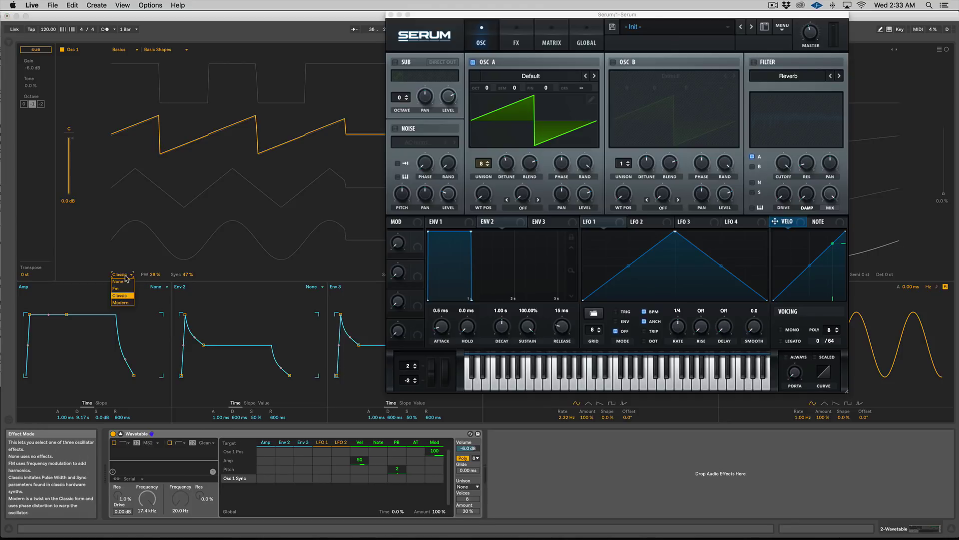
click(127, 303)
drag(150, 276, 186, 281)
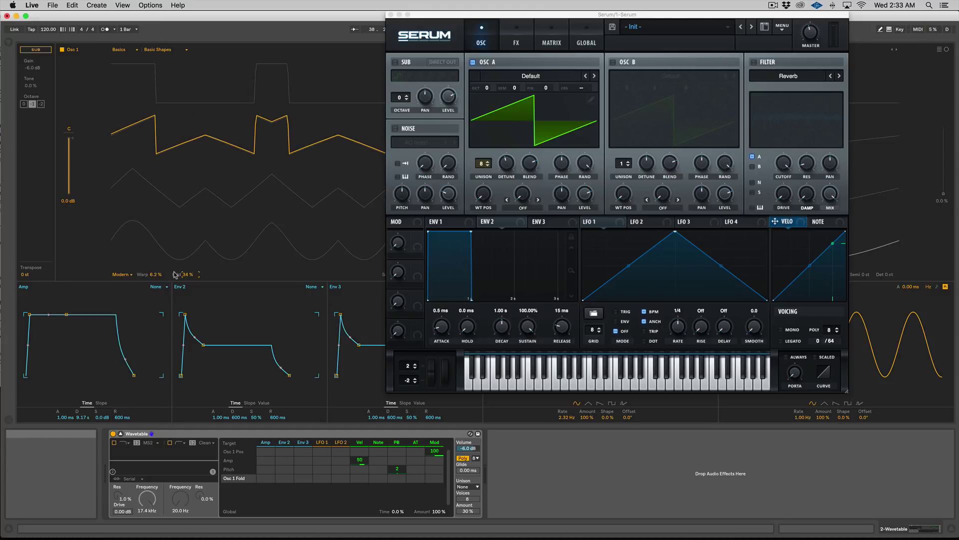
Switch oscillator 1's effect via Classic to FM, showing Tune 6.2% and Amount 34%.
click(121, 275)
click(124, 299)
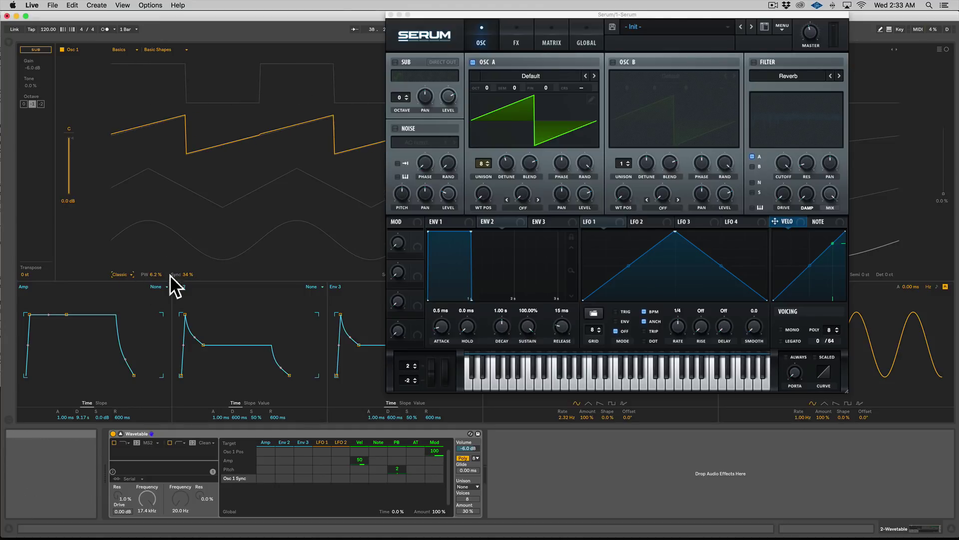
click(119, 275)
click(118, 292)
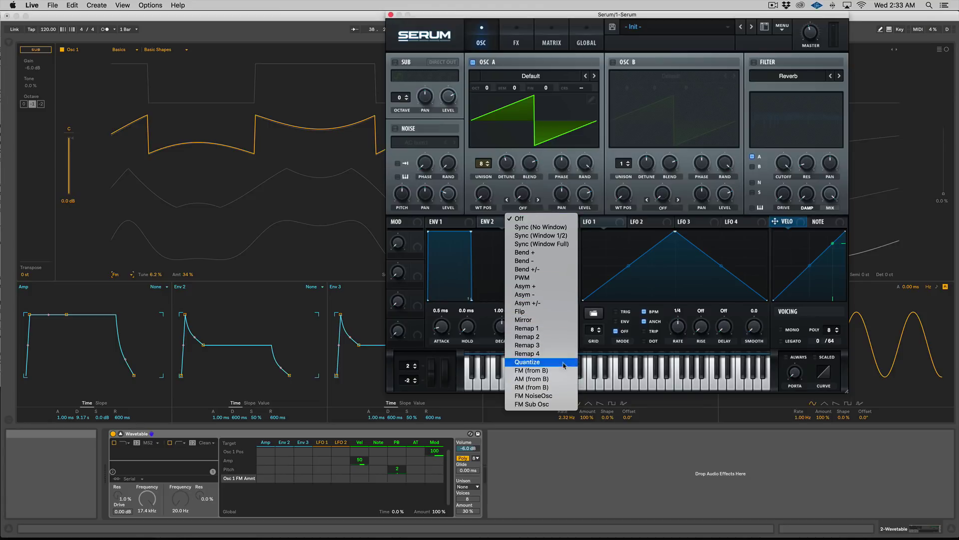
Close Serum's warp menu and switch Wavetable's oscillator 1 effect via Classic back to Modern.
click(420, 38)
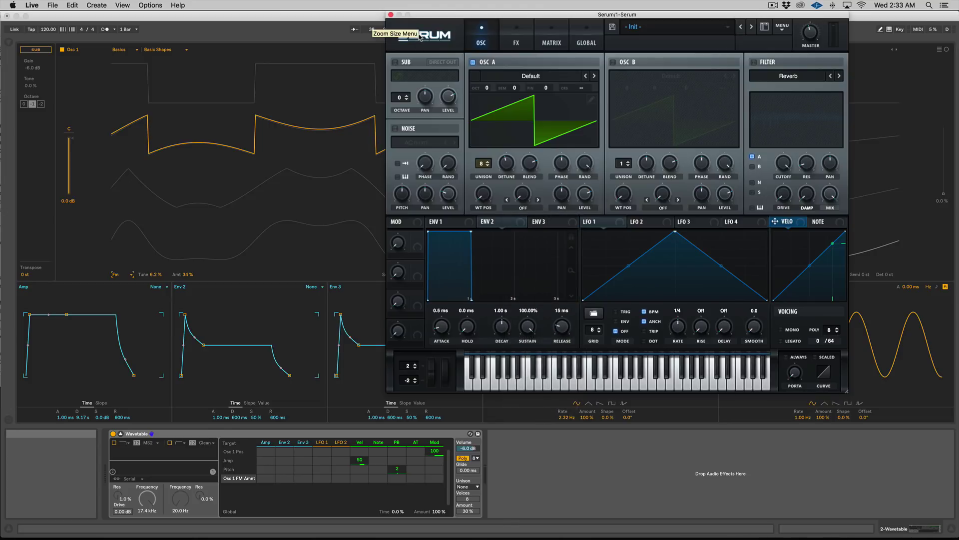
mouse_move(169, 245)
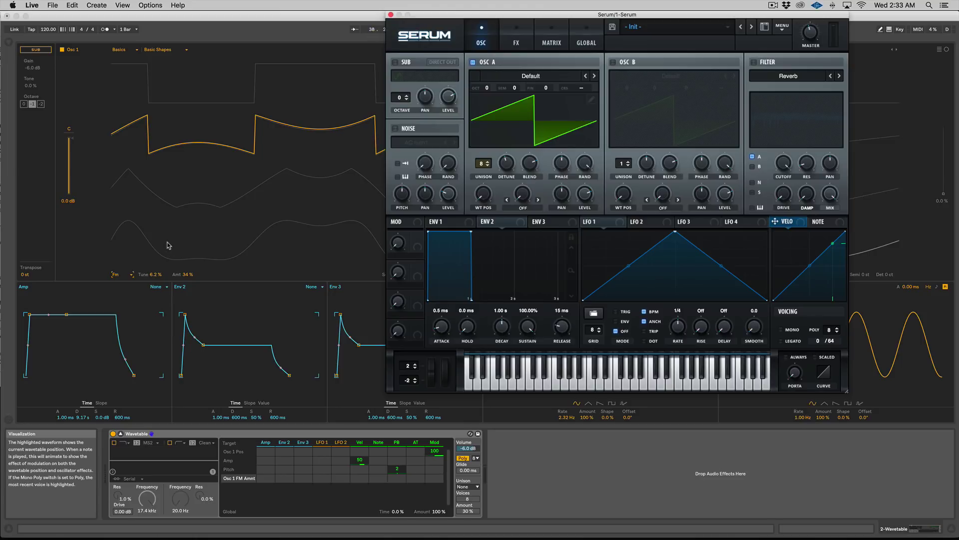
click(115, 275)
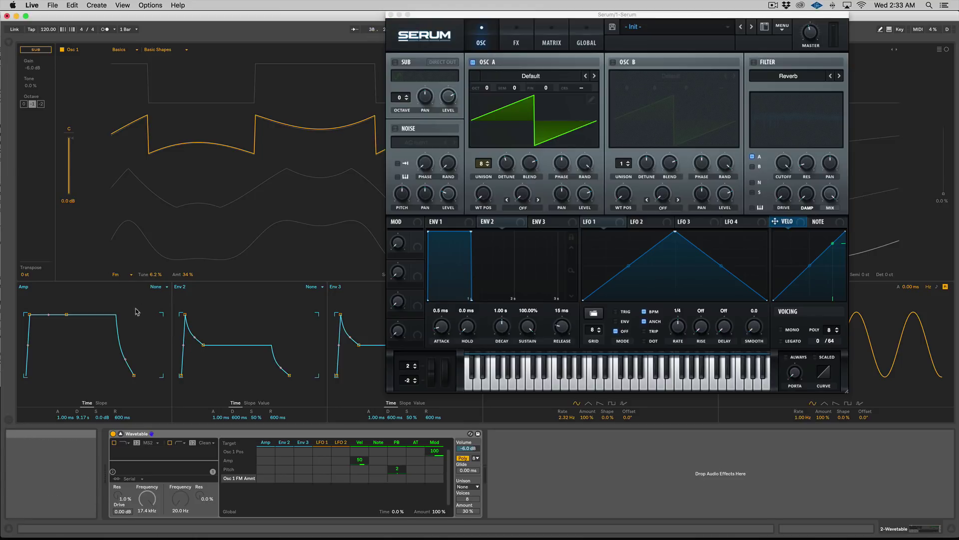
mouse_move(173, 238)
click(119, 274)
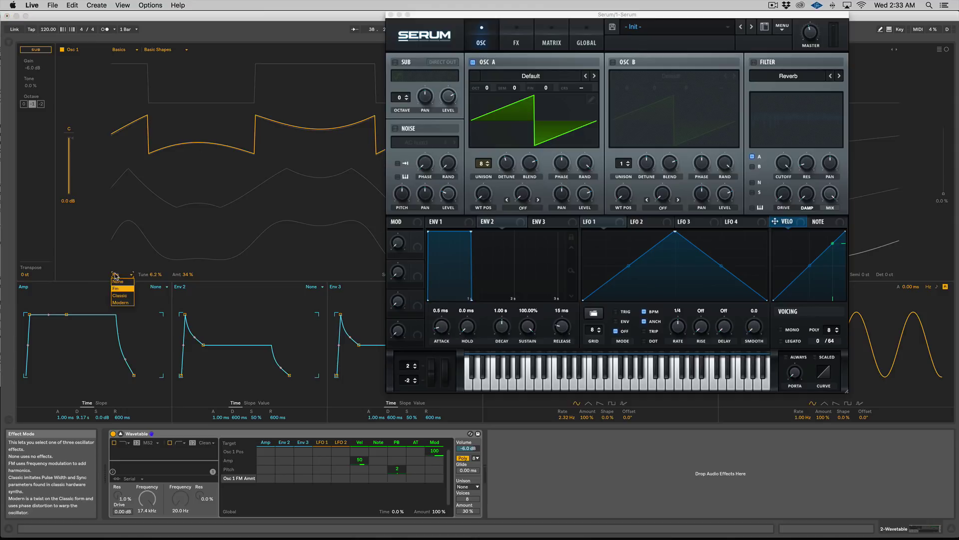
click(127, 297)
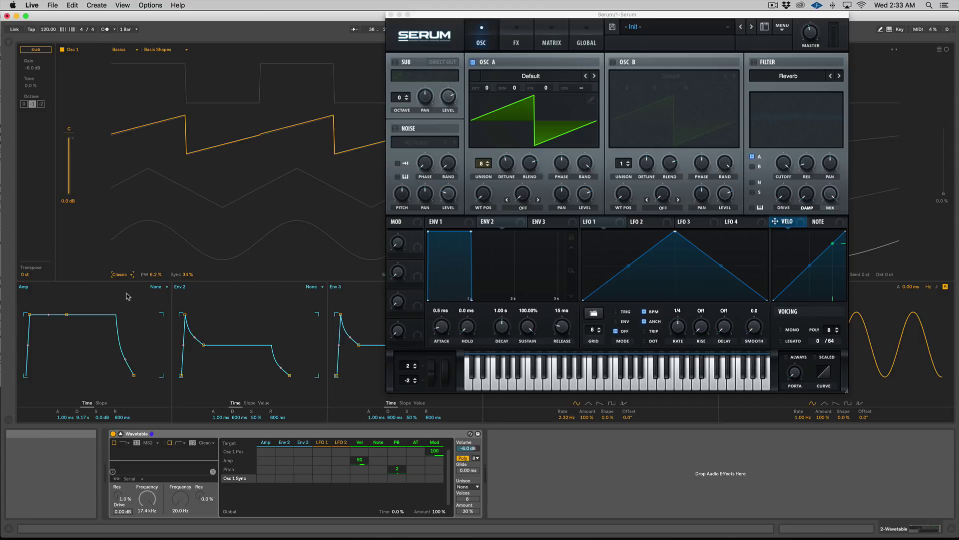
click(121, 274)
click(122, 302)
Set oscillator 1's Warp to -36% and Fold to 0.0%.
drag(153, 278, 153, 307)
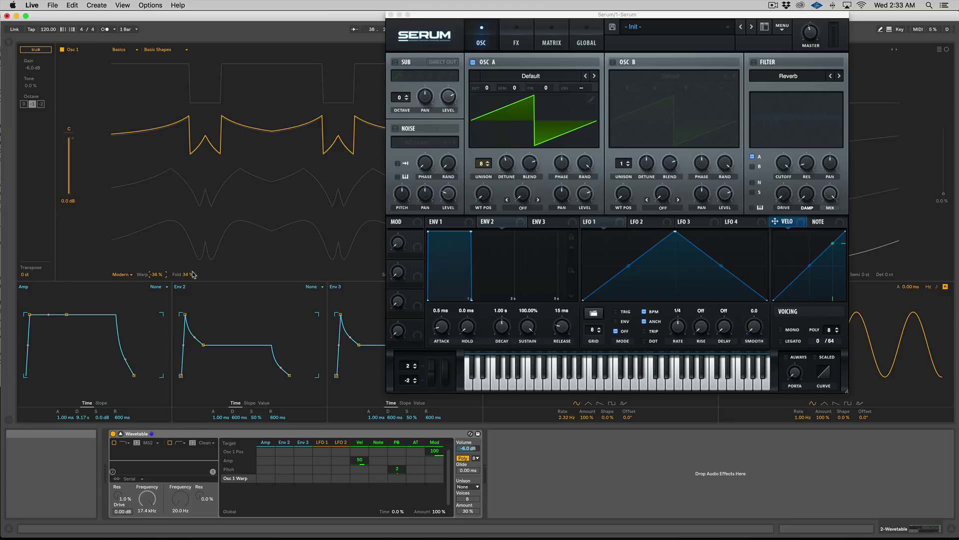
mouse_move(190, 274)
mouse_down()
mouse_move(191, 254)
mouse_move(191, 280)
mouse_up()
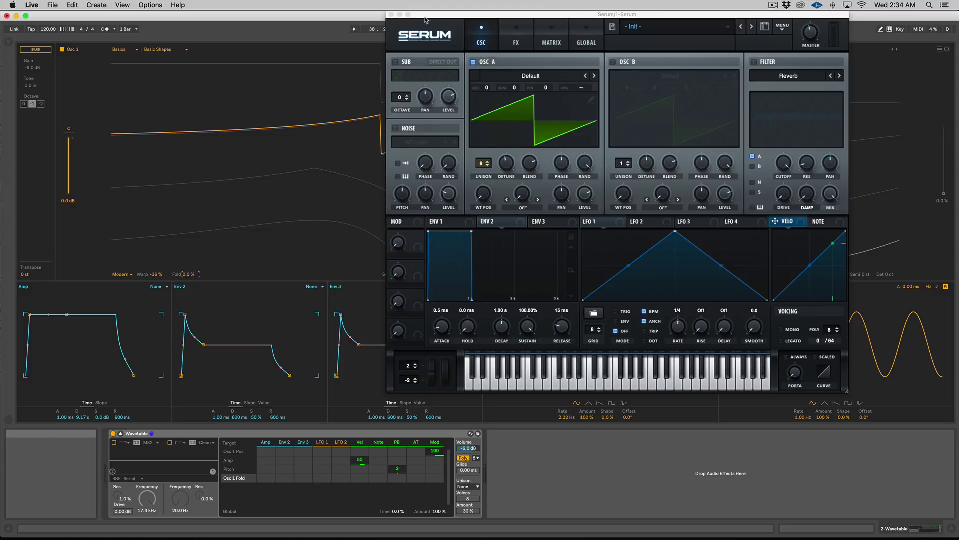
drag(430, 14, 302, 104)
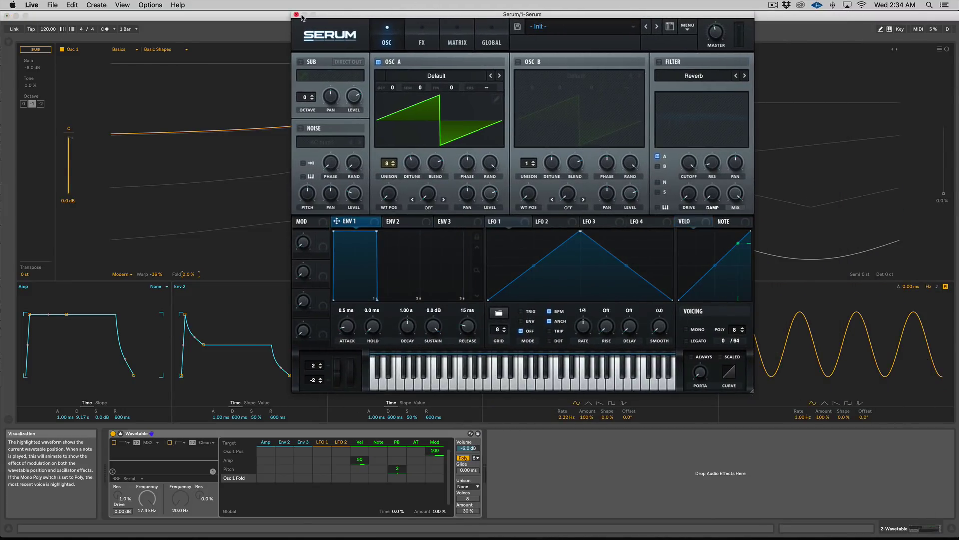
Stretch Wavetable's Amp envelope decay to 20.0 s with sustain at -3.2 dB.
drag(332, 15, 503, 15)
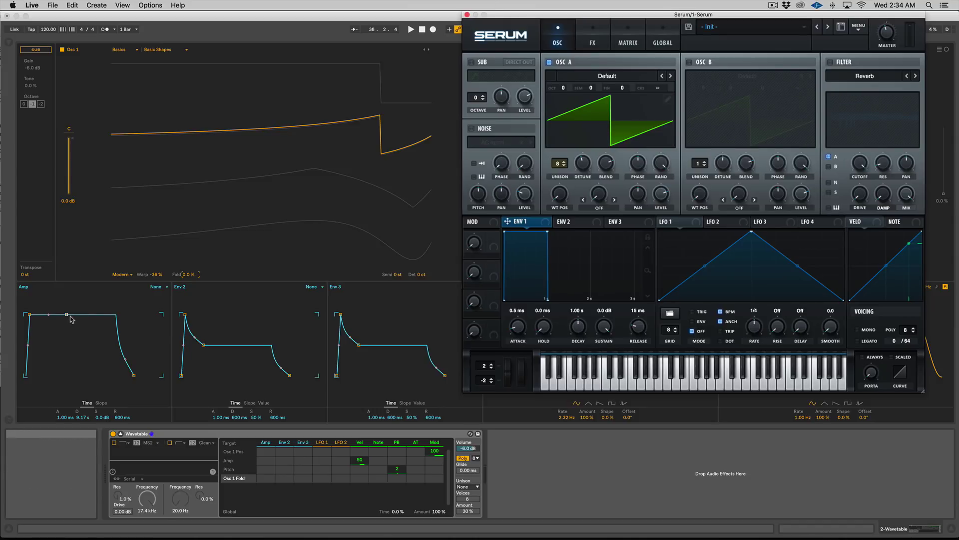
drag(66, 314, 72, 326)
click(121, 433)
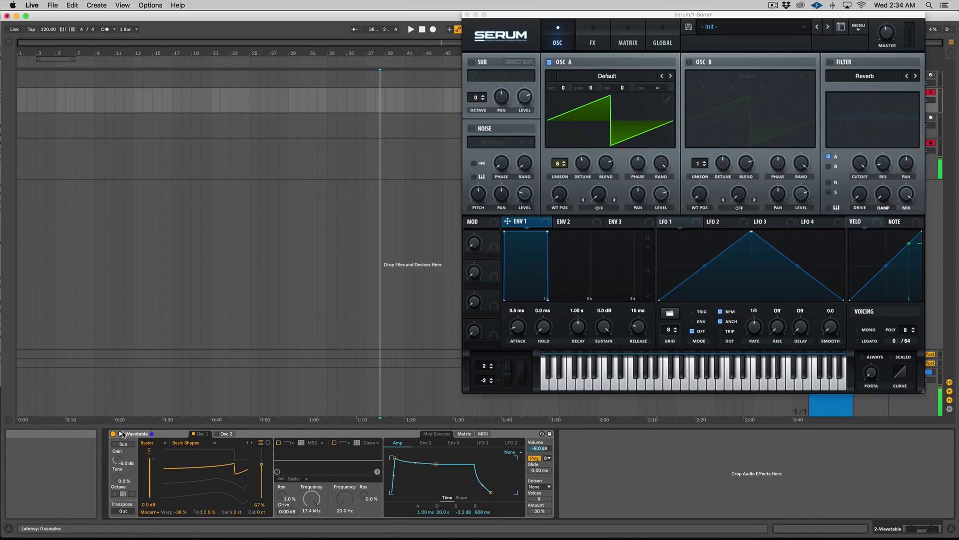
click(122, 433)
click(123, 433)
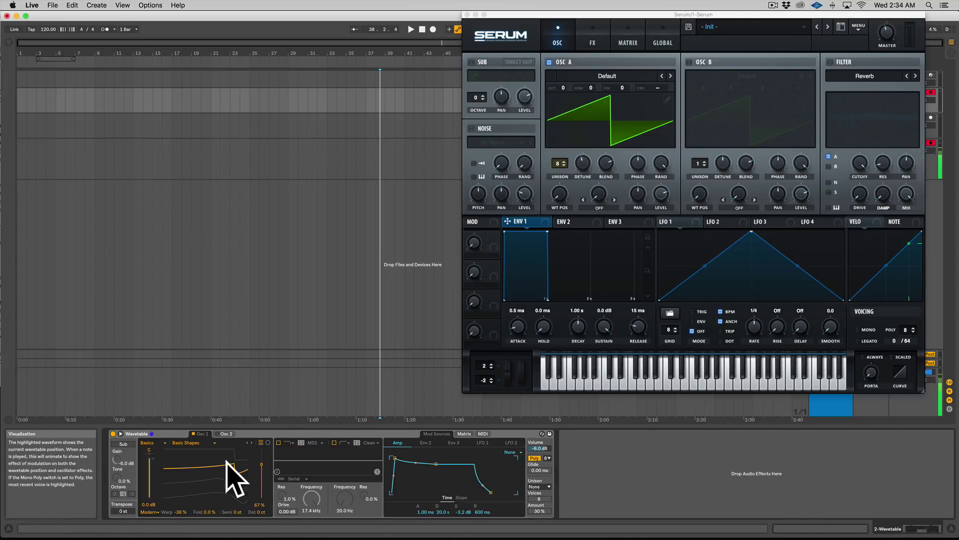
Show the LFO 2 source and shrink the expanded Wavetable view to envelopes only.
click(409, 434)
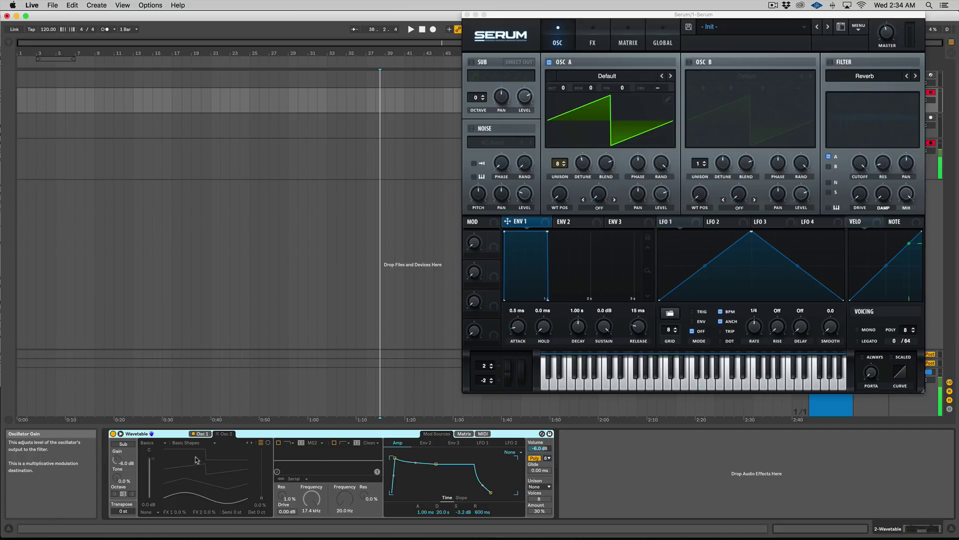
click(511, 442)
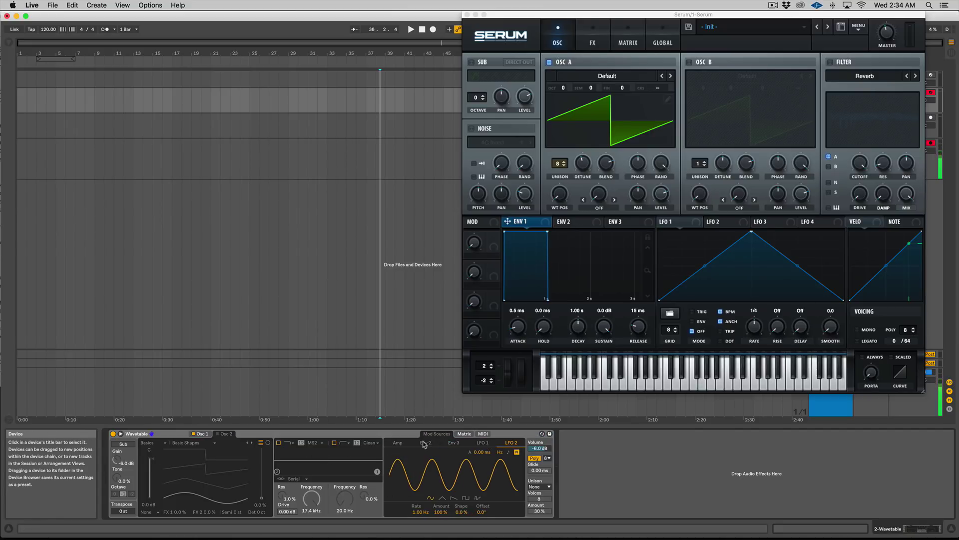
click(121, 433)
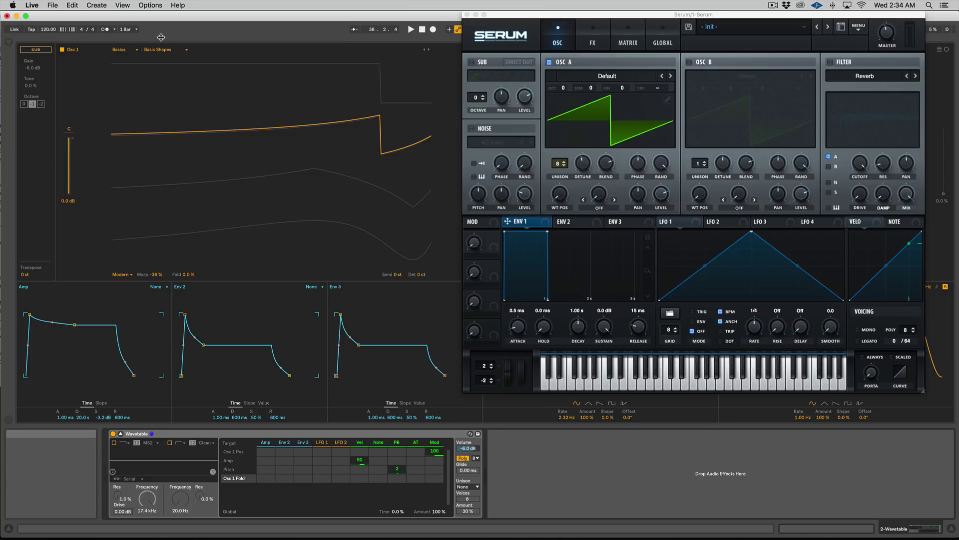
drag(161, 38, 194, 279)
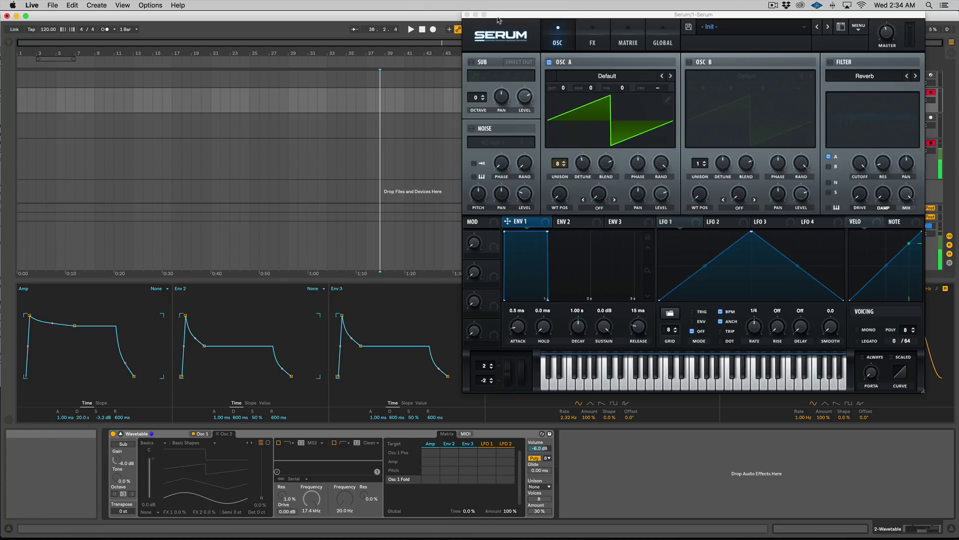
Give Serum's Env 1 a 2.04 s decay and shorten Wavetable's Amp envelope decay.
drag(498, 20, 258, 24)
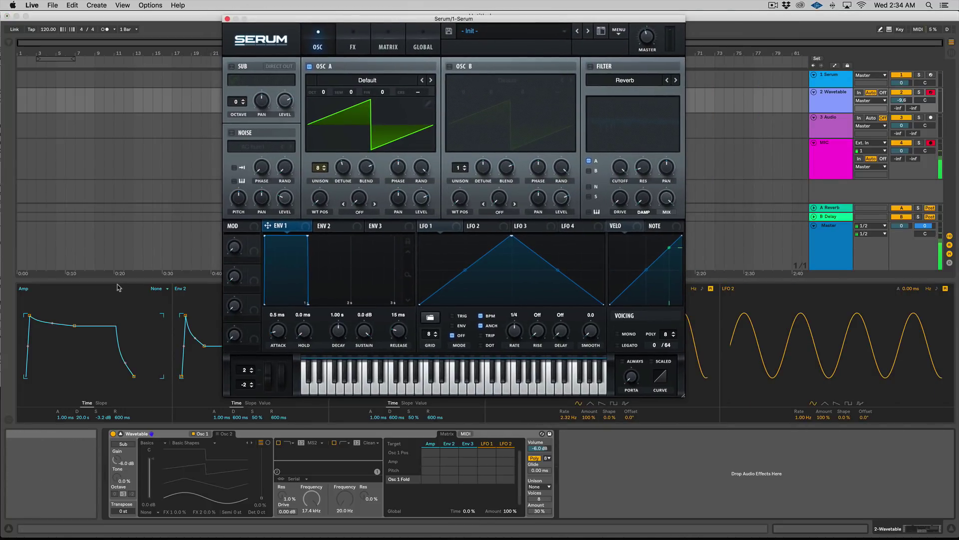
drag(307, 235, 353, 285)
drag(115, 328, 66, 345)
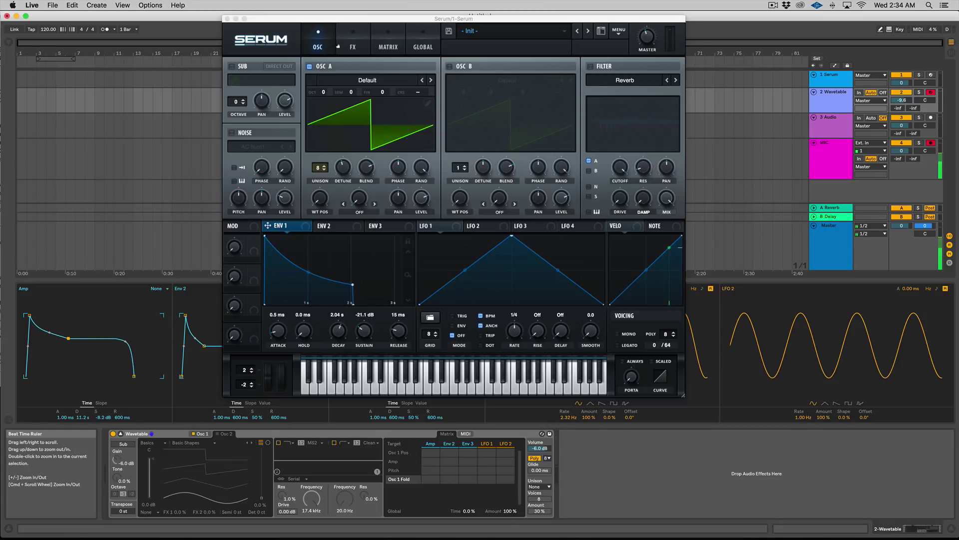
click(352, 42)
click(318, 40)
Route Serum's LFO 4 to modulate Oscillator B's level.
drag(478, 18, 281, 27)
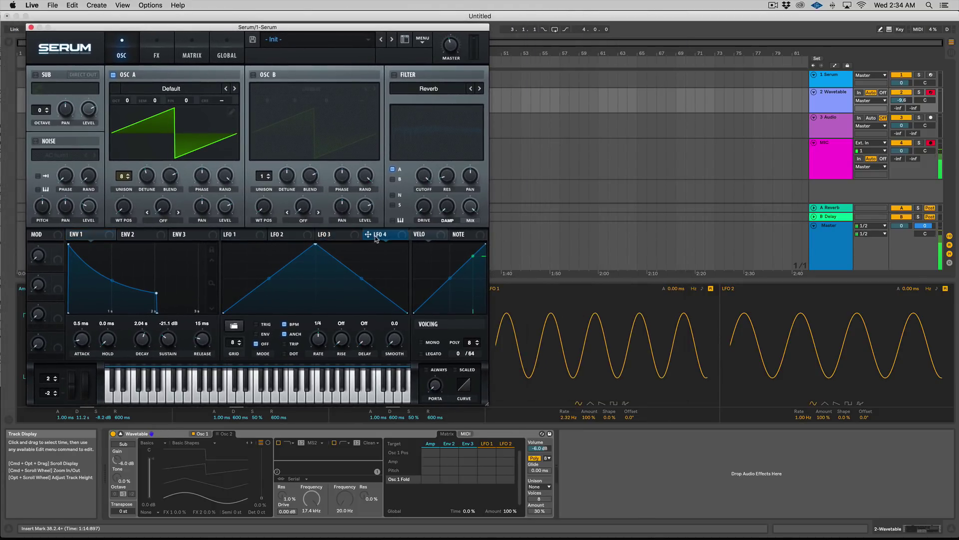
drag(368, 235, 365, 206)
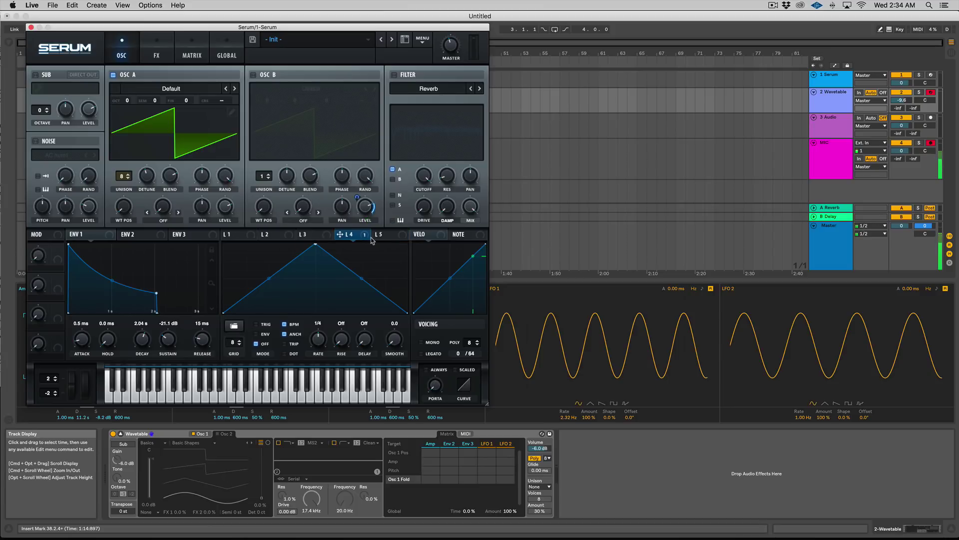
right_click(365, 207)
click(315, 263)
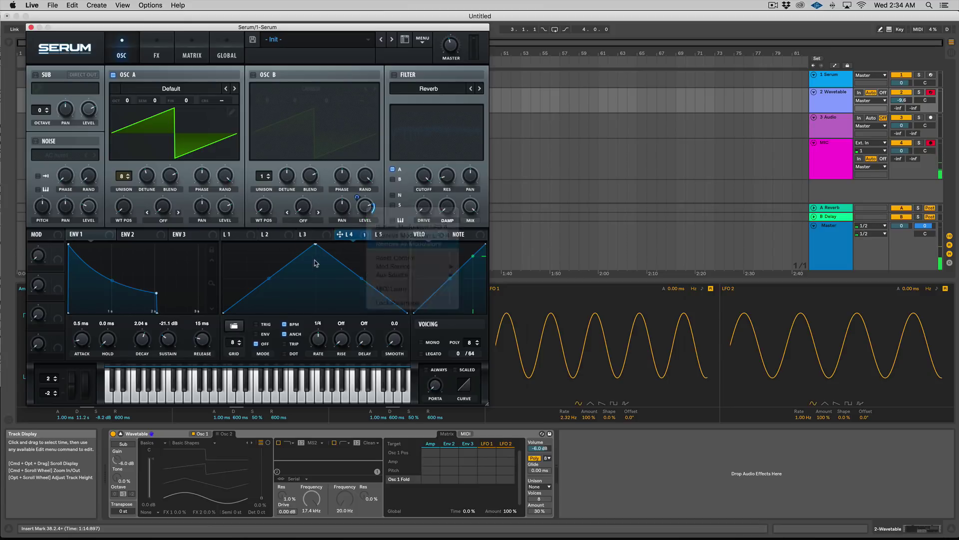
Add two nodes to Serum's LFO 1 curve and drag one to reshape it.
click(241, 239)
double_click(256, 279)
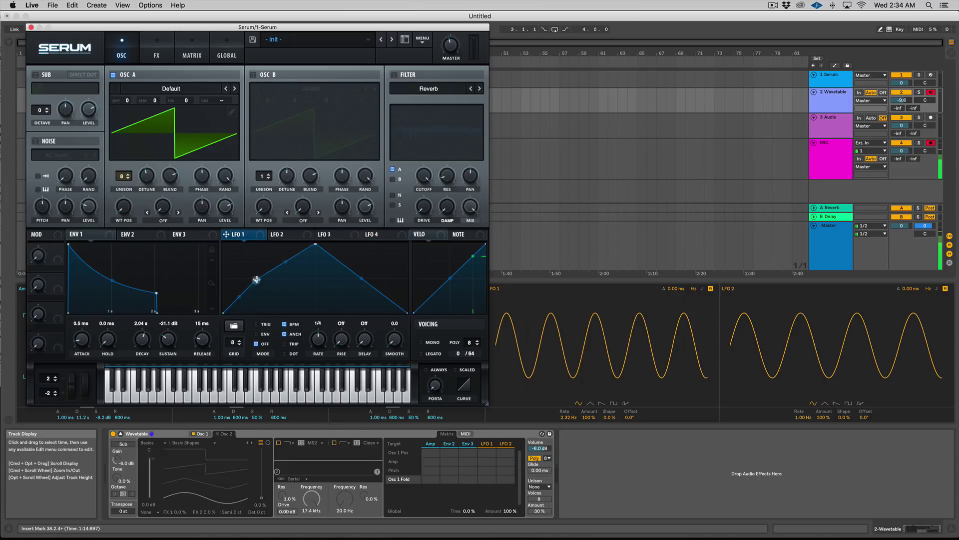
double_click(355, 273)
drag(355, 273, 397, 270)
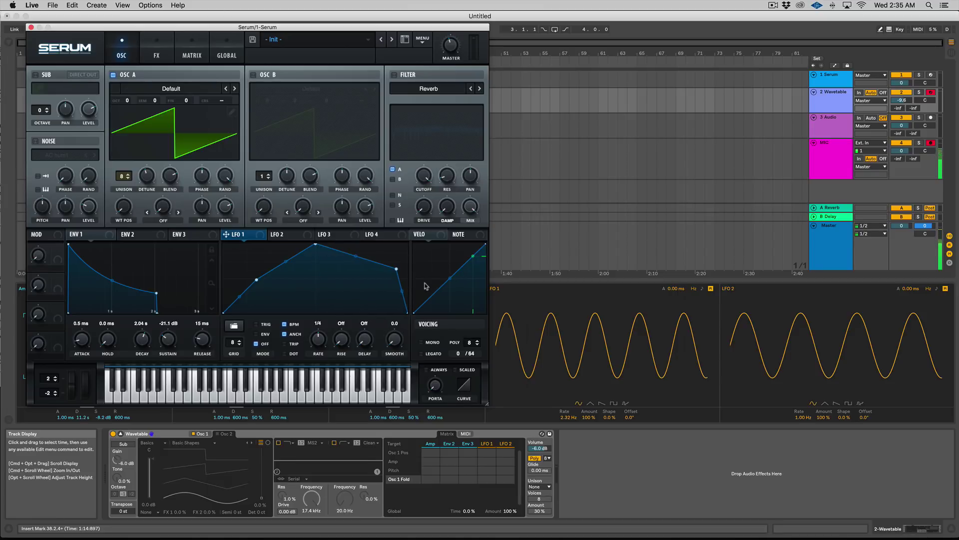
click(232, 326)
click(279, 300)
Raise Wavetable's LFO 1 rate to 30 Hz and audition each waveform, ending on sine.
click(547, 355)
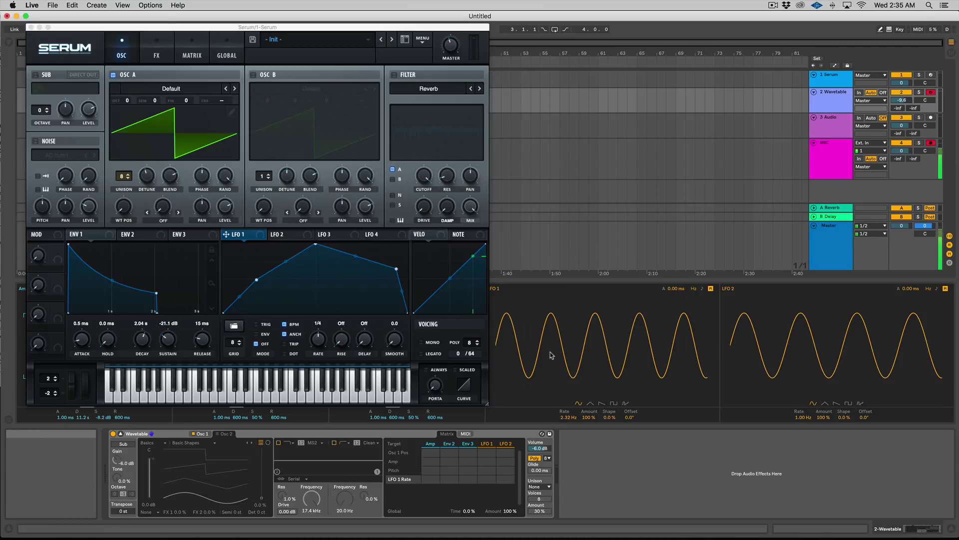
drag(551, 356, 553, 361)
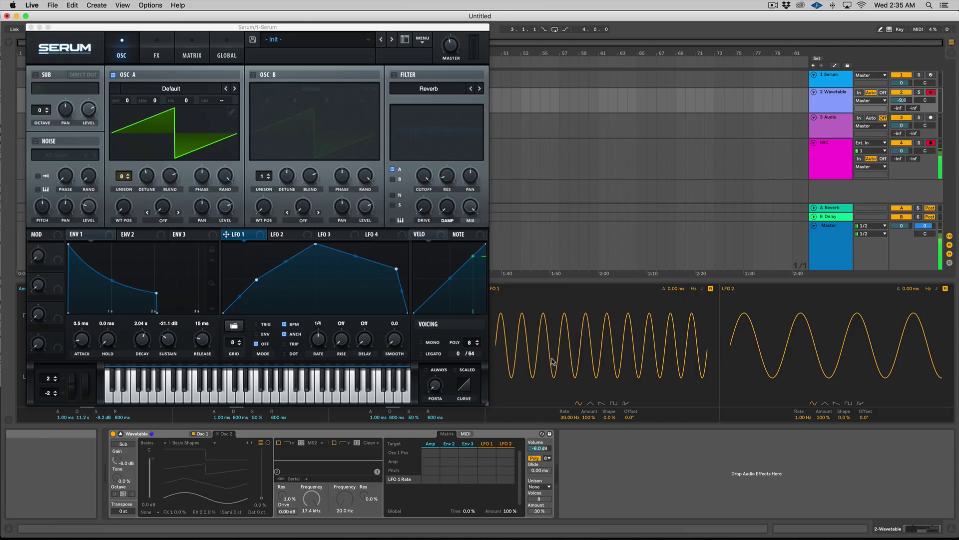
click(590, 403)
click(602, 403)
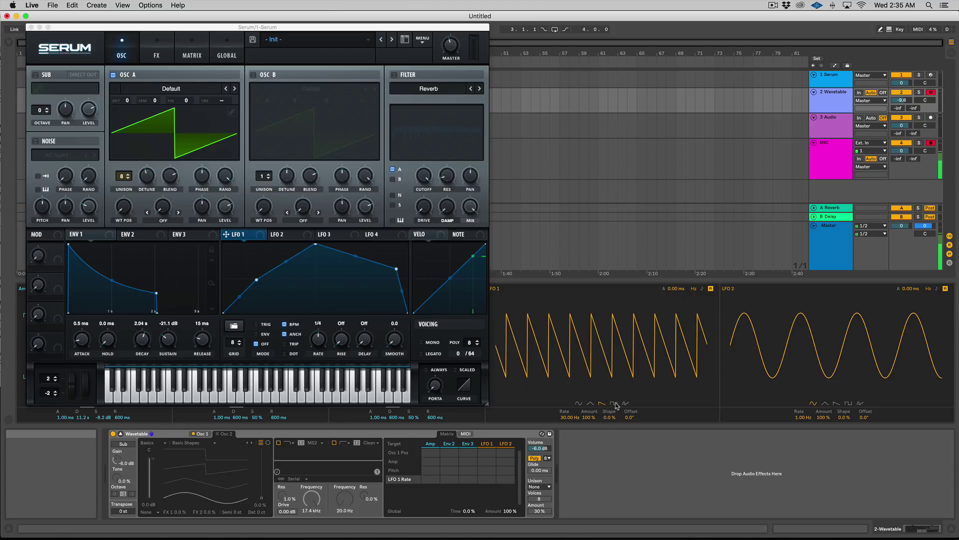
click(625, 403)
click(578, 402)
click(590, 402)
click(602, 403)
click(614, 403)
click(625, 403)
click(579, 403)
click(590, 403)
click(603, 403)
click(613, 403)
click(625, 403)
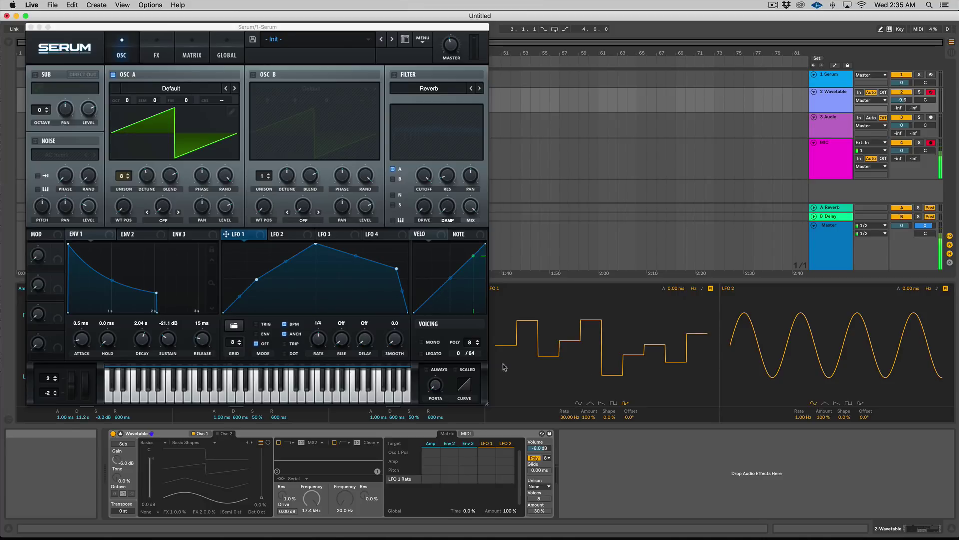
click(579, 403)
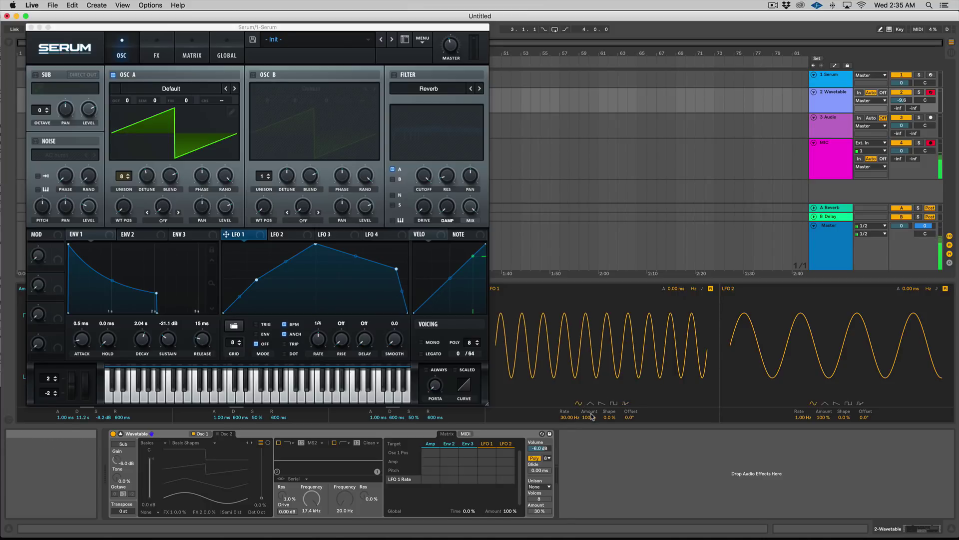
Set LFO 1's Shape to -100%, Rate 1.53 Hz, Offset 42° and Amount 32%.
drag(606, 417, 606, 452)
drag(605, 345, 600, 318)
drag(629, 411, 630, 389)
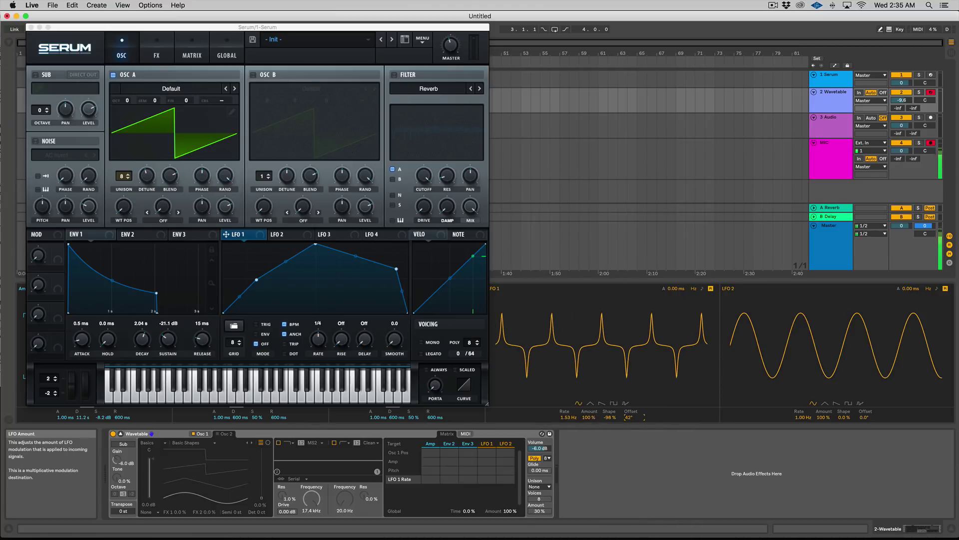
drag(587, 419, 606, 449)
Set LFO 1's Shape to -95% and sync its rate to 1/8, then raise Serum's first LFO point.
click(591, 403)
mouse_move(564, 418)
mouse_down()
mouse_move(560, 400)
mouse_move(561, 432)
mouse_up()
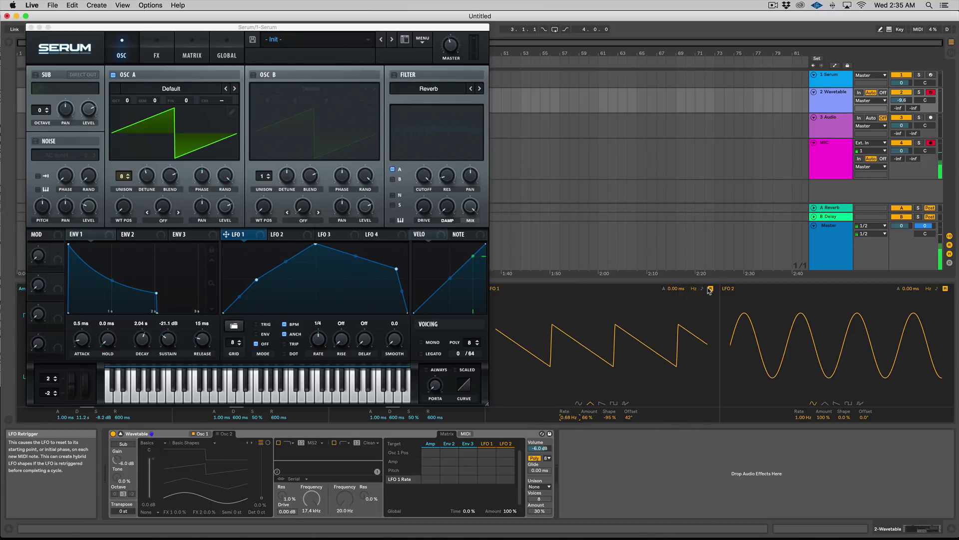
drag(631, 363, 647, 363)
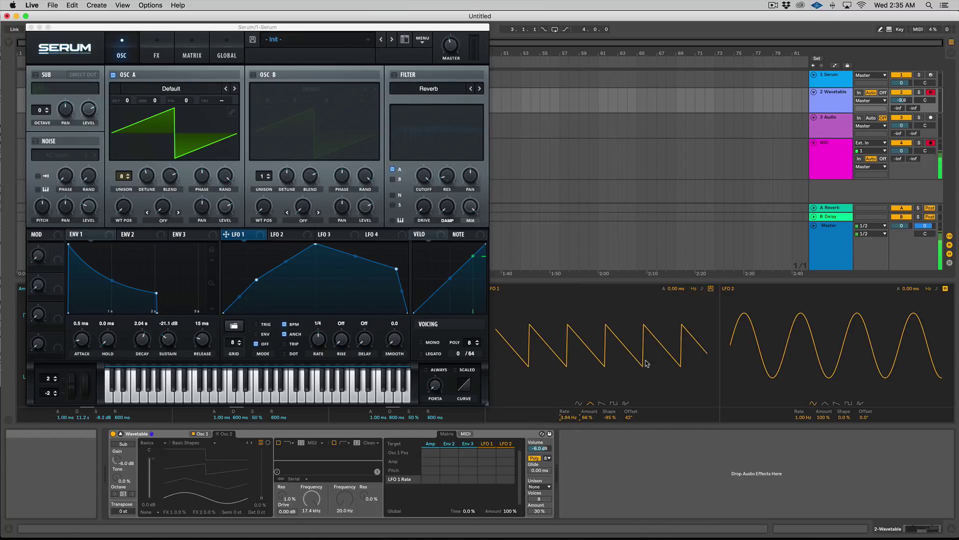
click(702, 288)
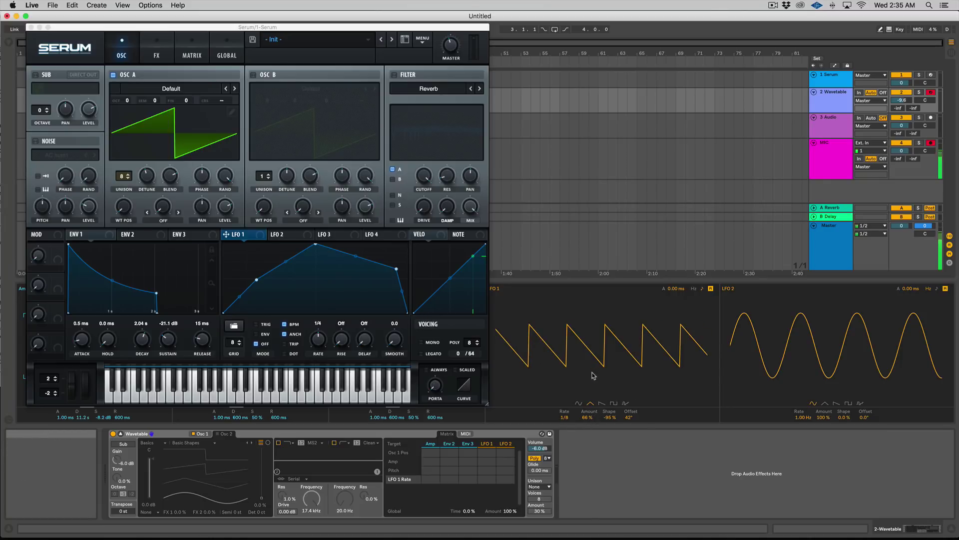
drag(256, 281, 233, 244)
Lower a middle point of Serum's LFO 1 curve and set Wavetable's LFO 1 to sine at 1/4.
drag(320, 244, 338, 277)
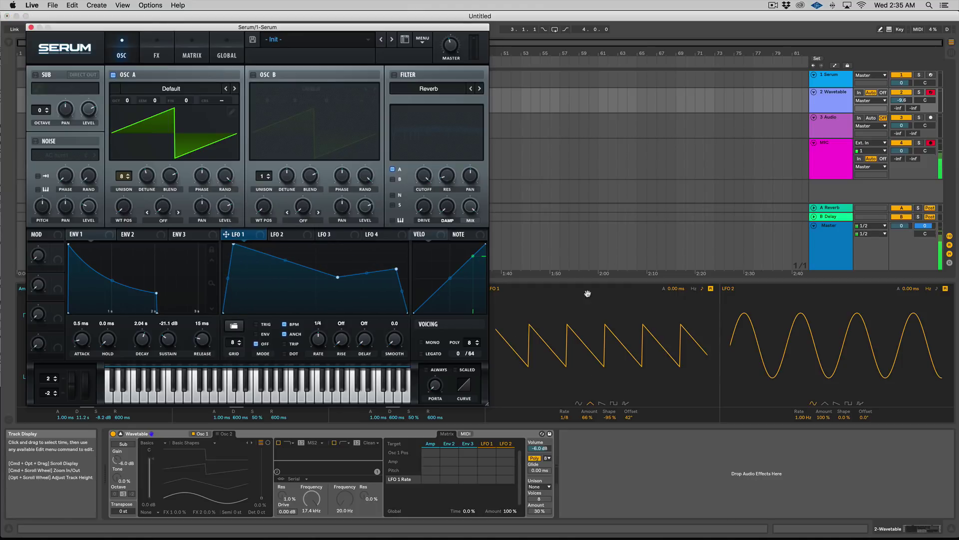
click(583, 313)
mouse_move(99, 27)
mouse_down()
mouse_move(347, 27)
mouse_move(100, 36)
mouse_up()
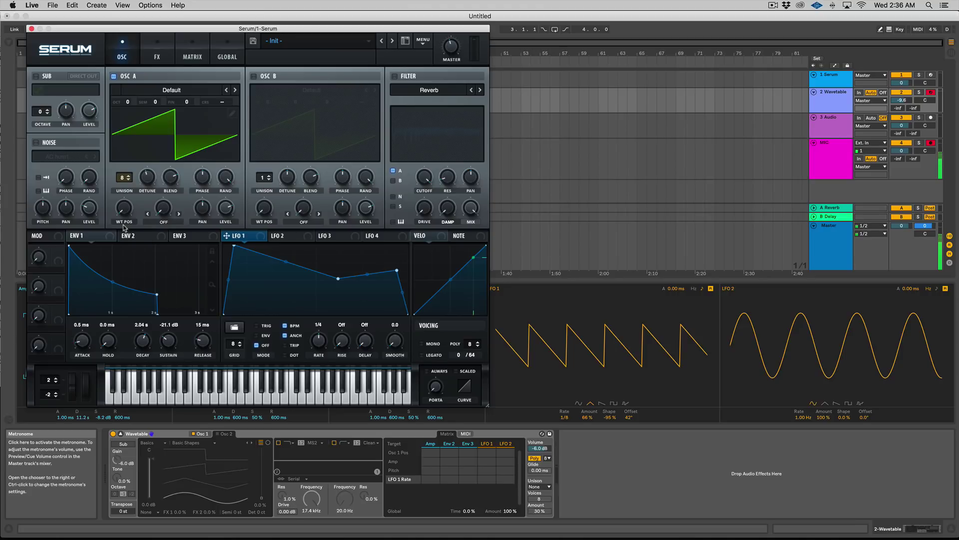
click(597, 321)
mouse_move(597, 321)
mouse_down()
mouse_move(597, 308)
mouse_move(596, 338)
mouse_up()
click(578, 403)
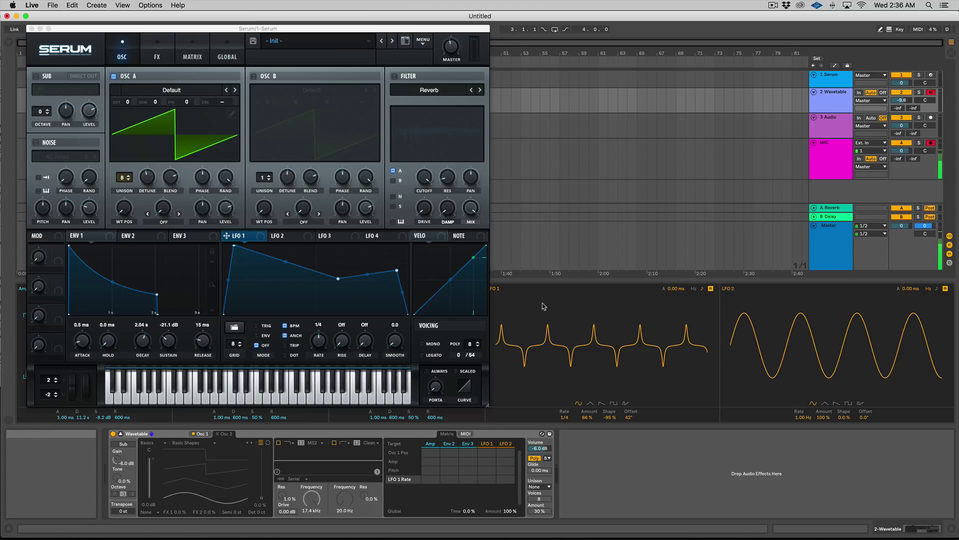
drag(254, 30, 460, 17)
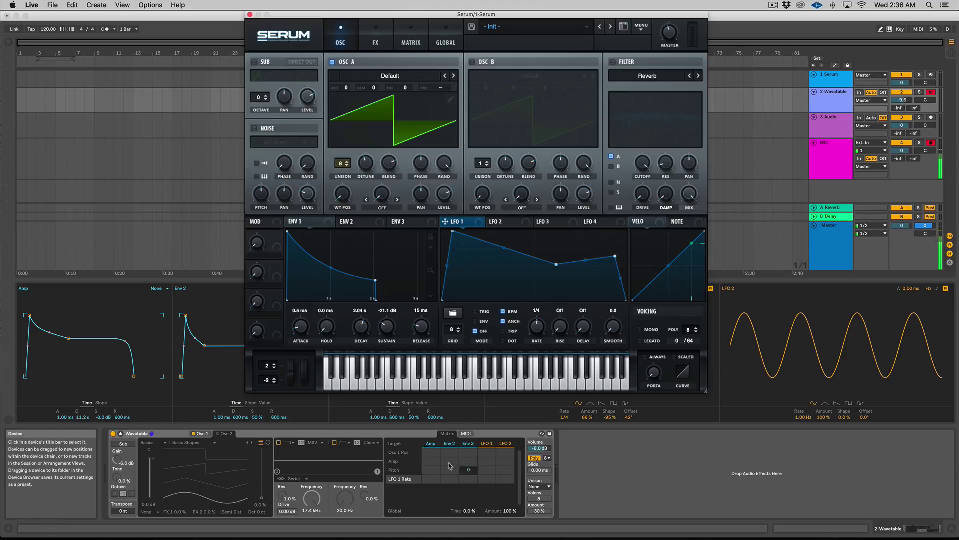
Expand Wavetable's editor to fill the upper area and review Serum's modulation matrix.
click(149, 431)
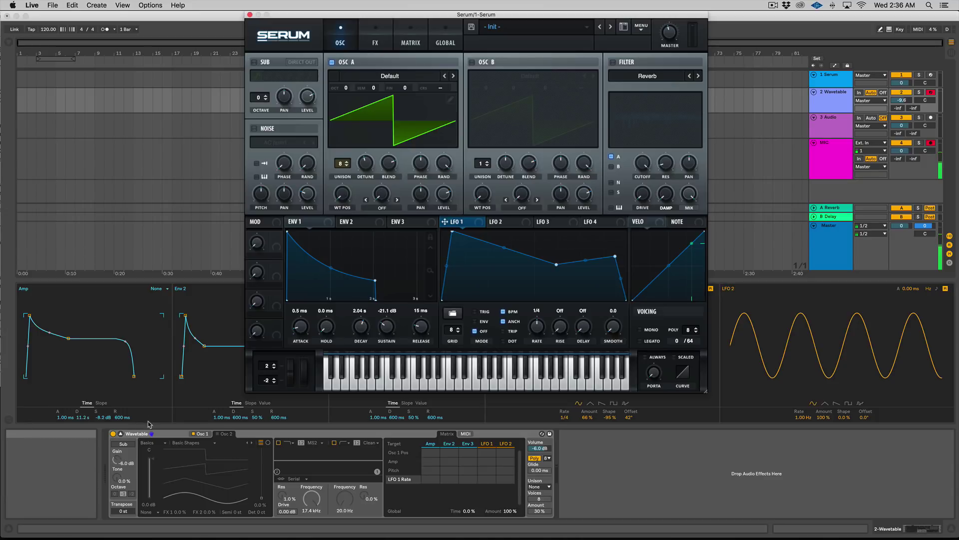
drag(152, 280, 155, 29)
click(418, 38)
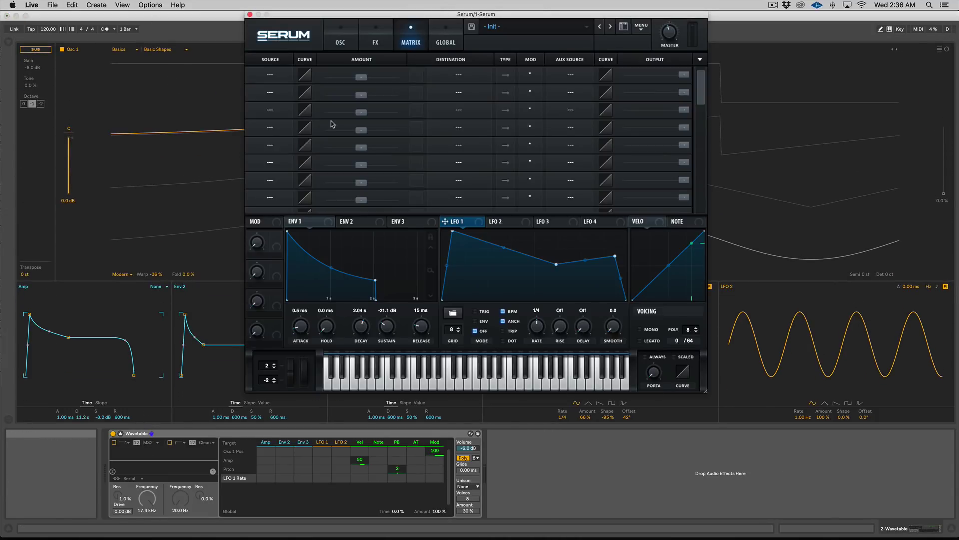
scroll(280, 98, down, 5)
click(345, 44)
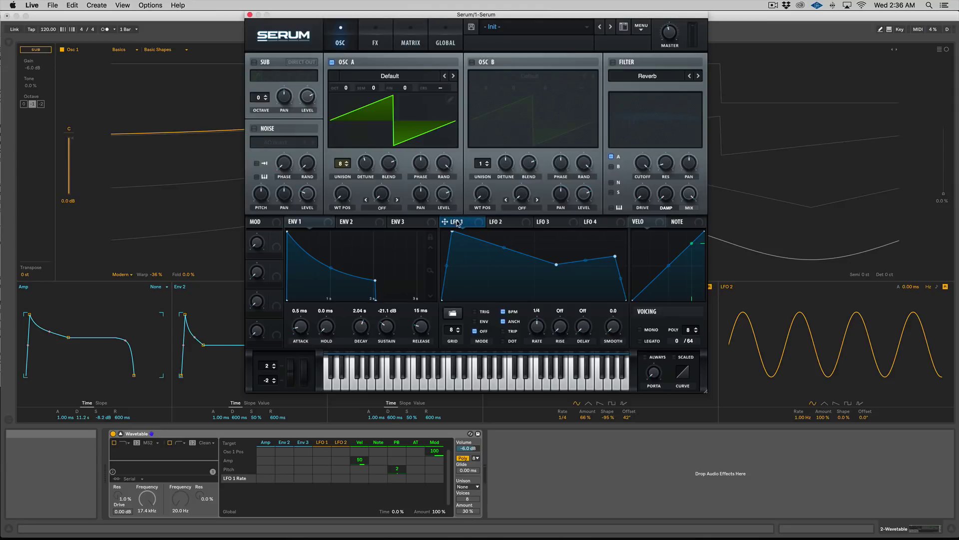
Route Serum's LFO 1 to Oscillator B's warp and confirm it in the matrix.
drag(448, 223, 519, 200)
click(442, 42)
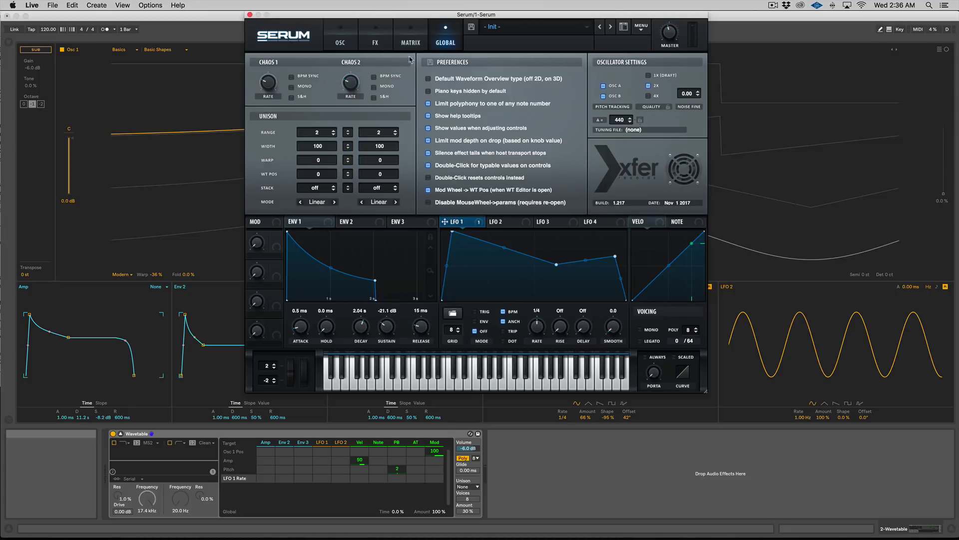
click(419, 45)
click(333, 38)
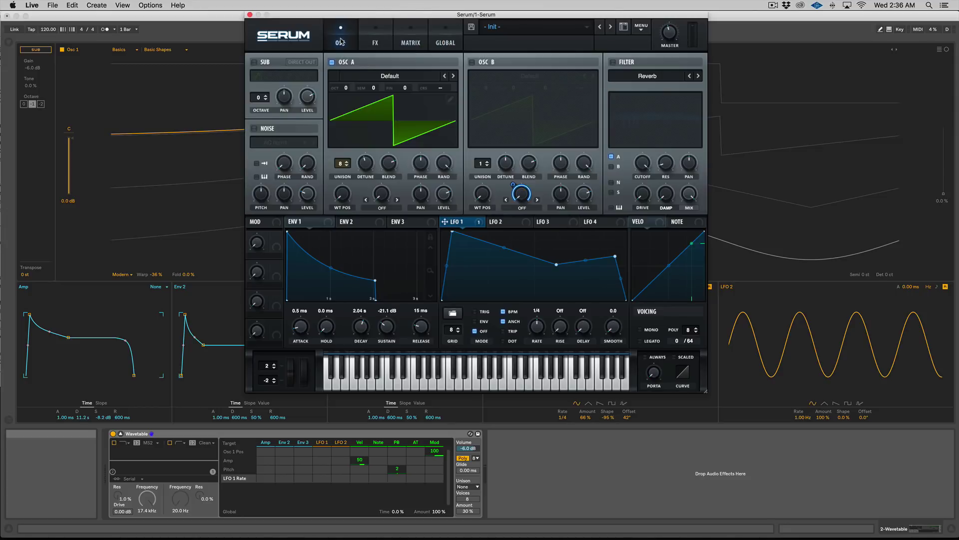
click(212, 26)
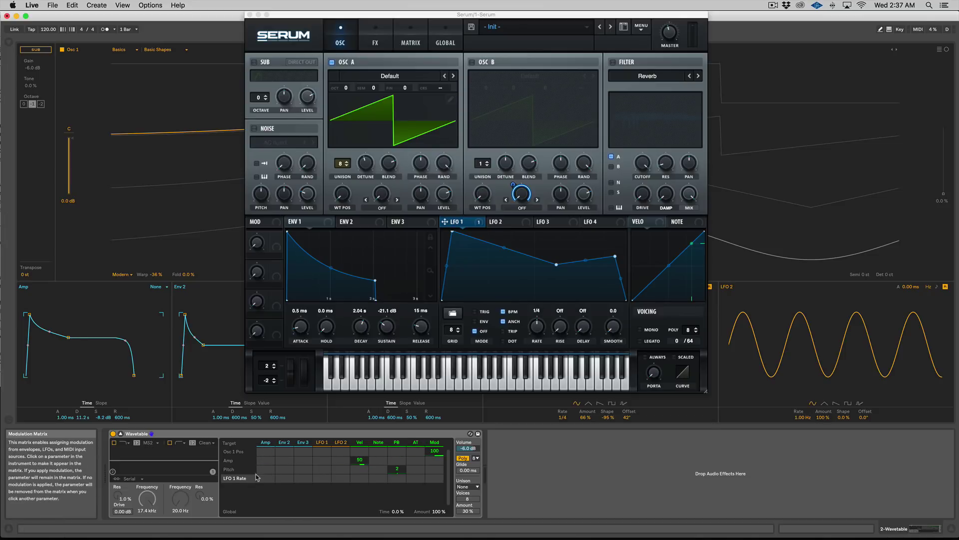
click(301, 452)
click(283, 452)
drag(284, 452, 285, 438)
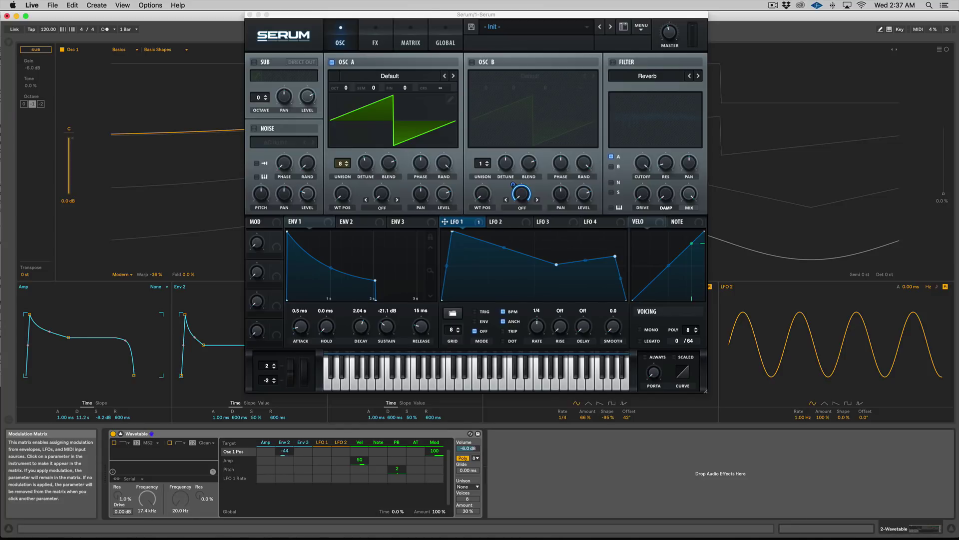
double_click(284, 452)
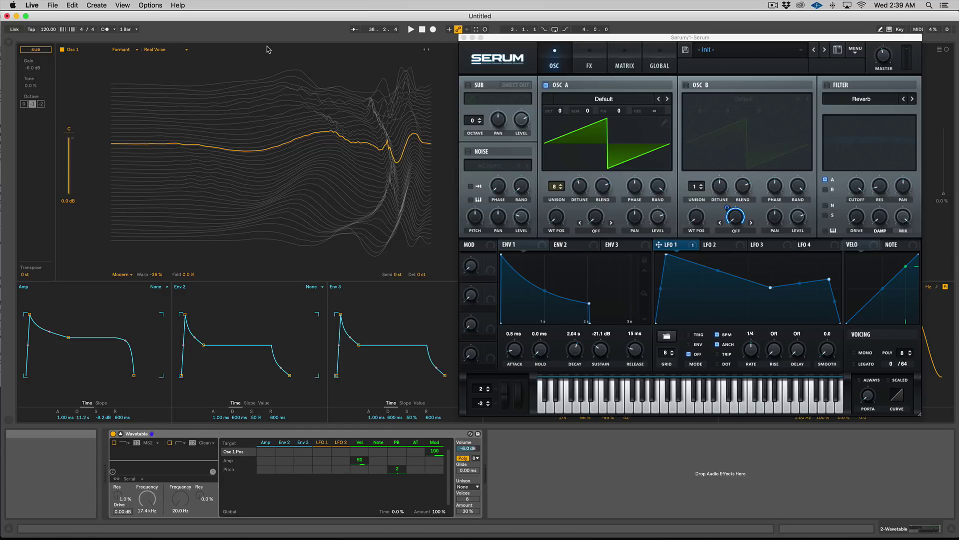
Load Retro > Echoes into Wavetable's oscillator and reopen Serum's Oscillator A table editor.
click(633, 168)
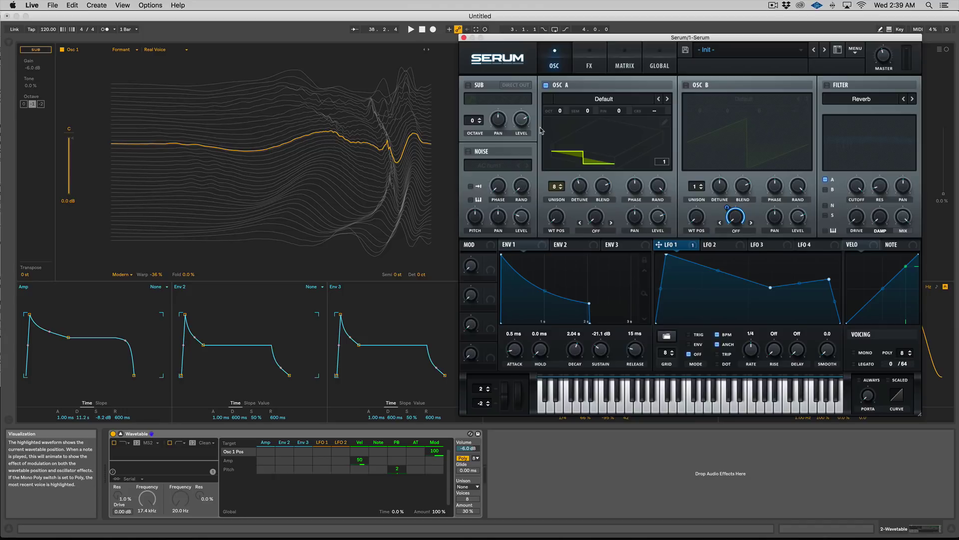
click(665, 121)
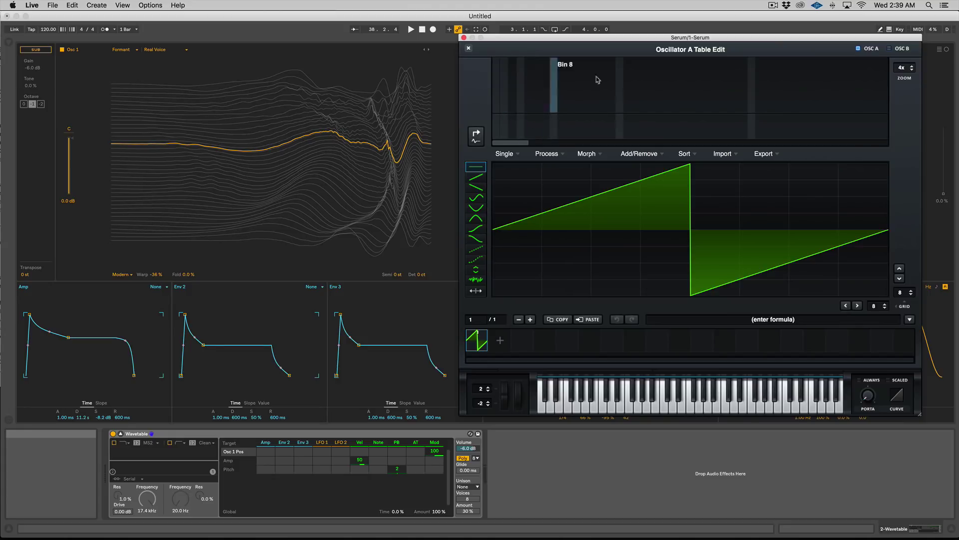
click(236, 77)
click(122, 50)
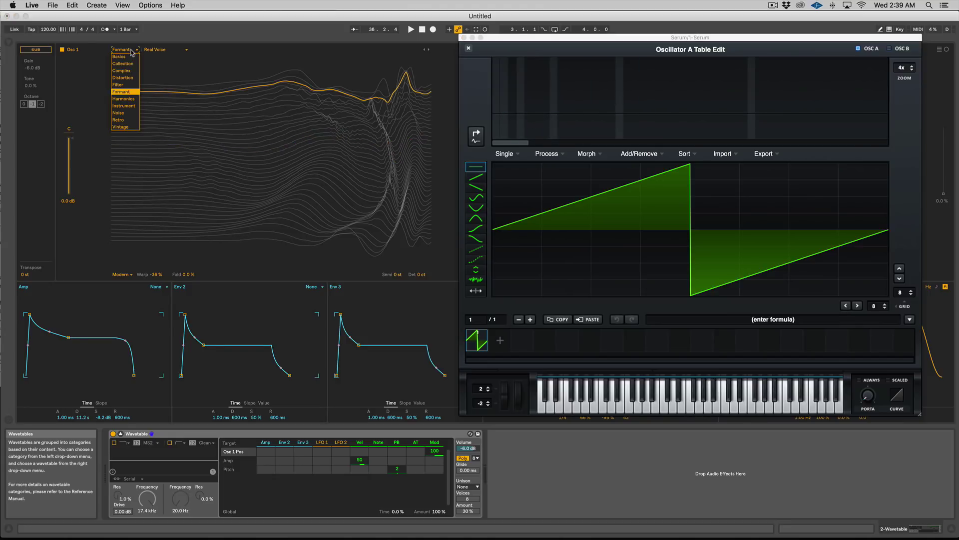
click(119, 120)
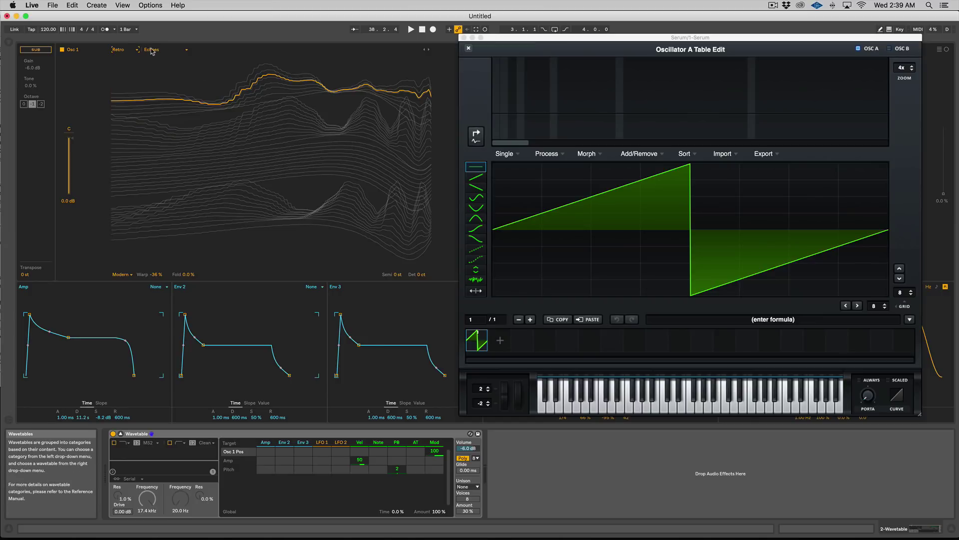
click(469, 48)
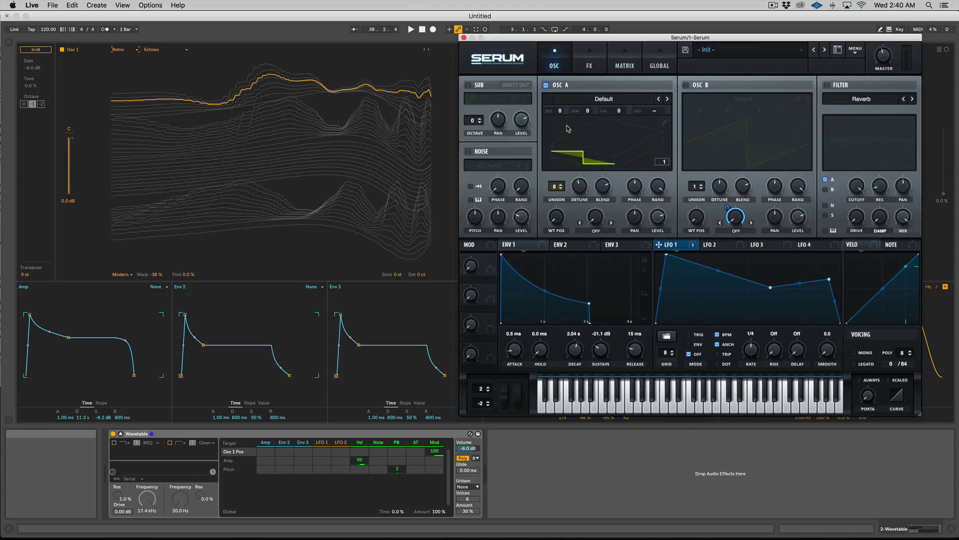
click(665, 123)
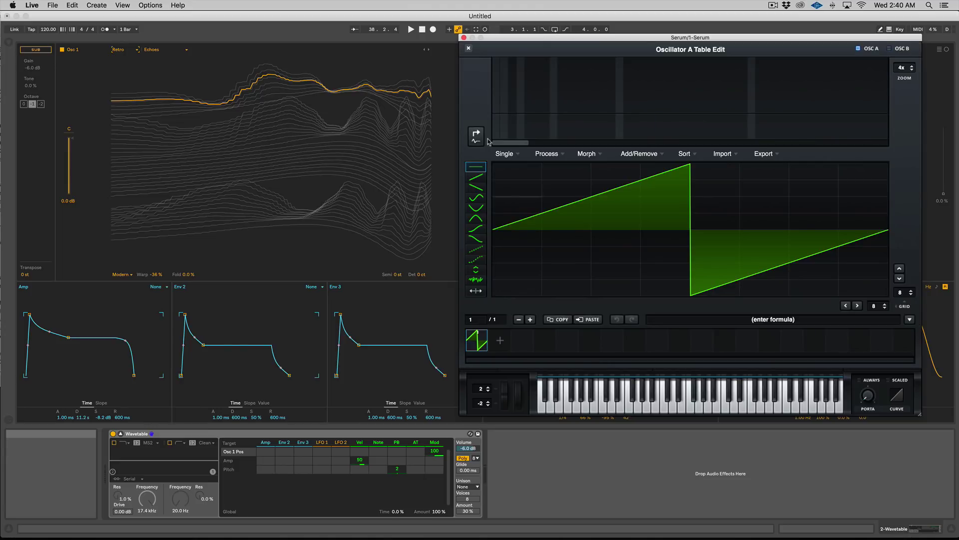